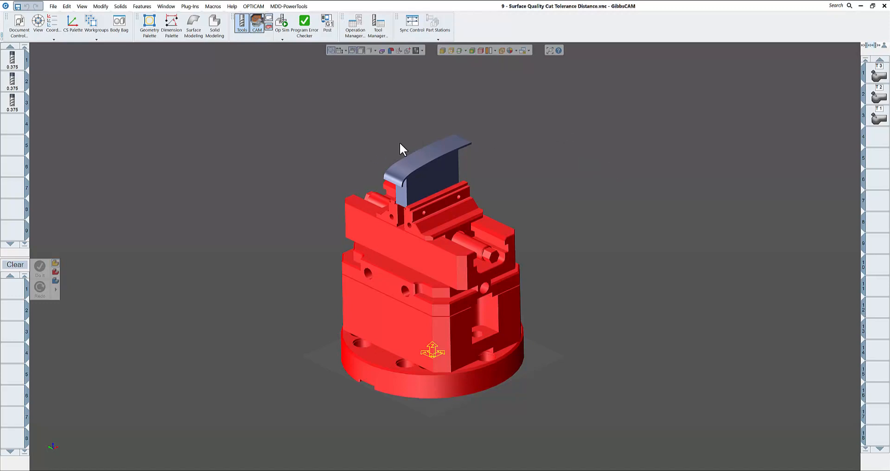
Review the definition of the first 0.375 milling tool.
double_click(15, 63)
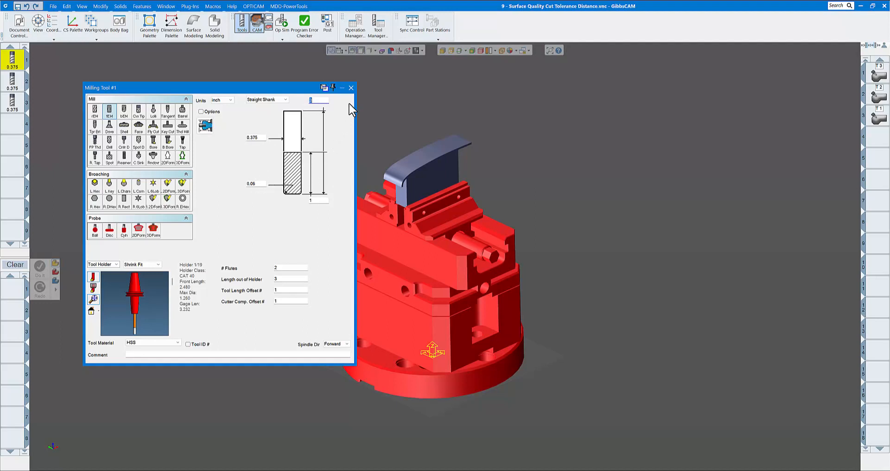
left_click(351, 88)
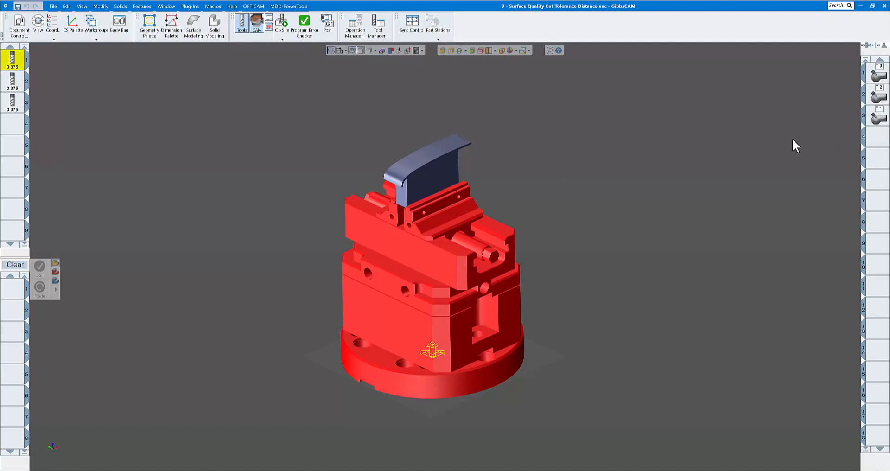
Review the T 3 operation's 5-axis parameters, from general options and surface paths through tool axis control, gouge check, link, roughing and utility.
left_click(878, 78)
double_click(877, 76)
left_click_drag(572, 128, 145, 75)
middle_click_drag(574, 225, 717, 251)
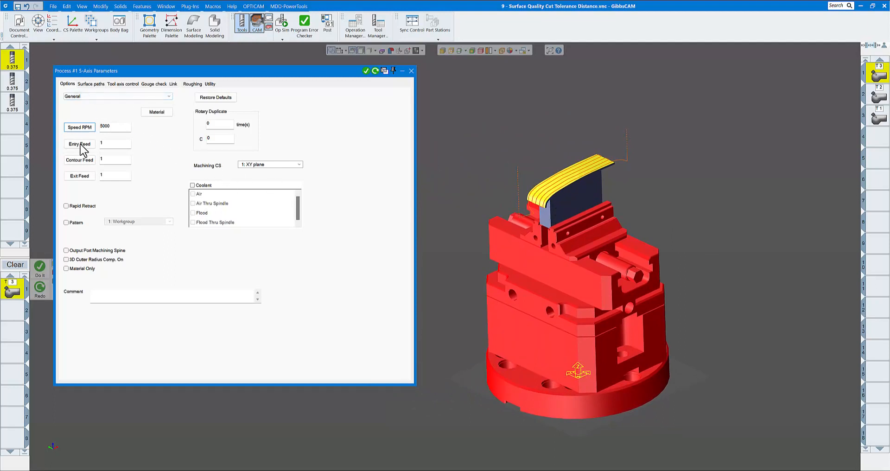
left_click(91, 84)
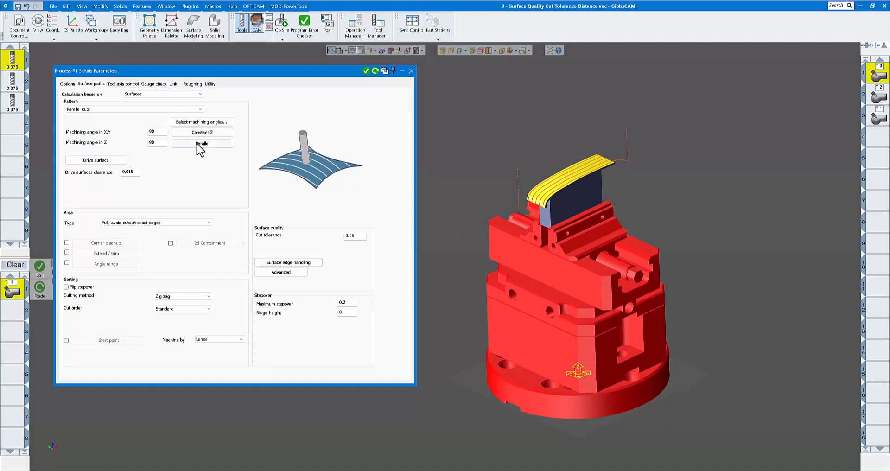
left_click(120, 84)
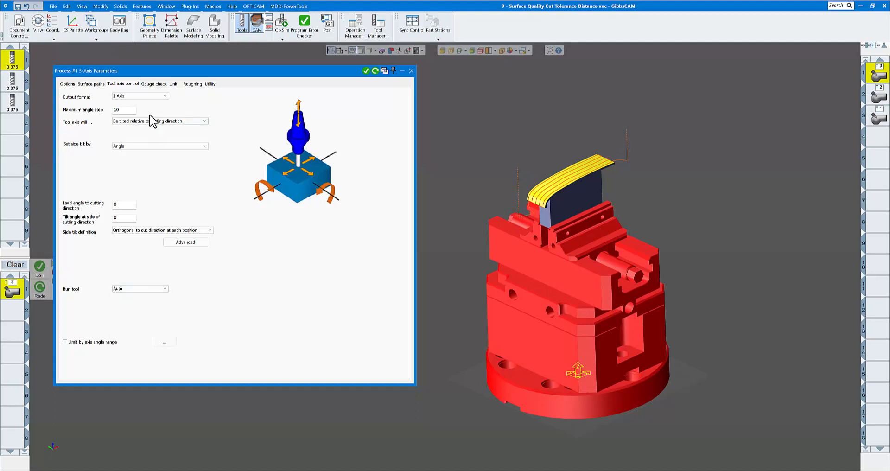
left_click(150, 84)
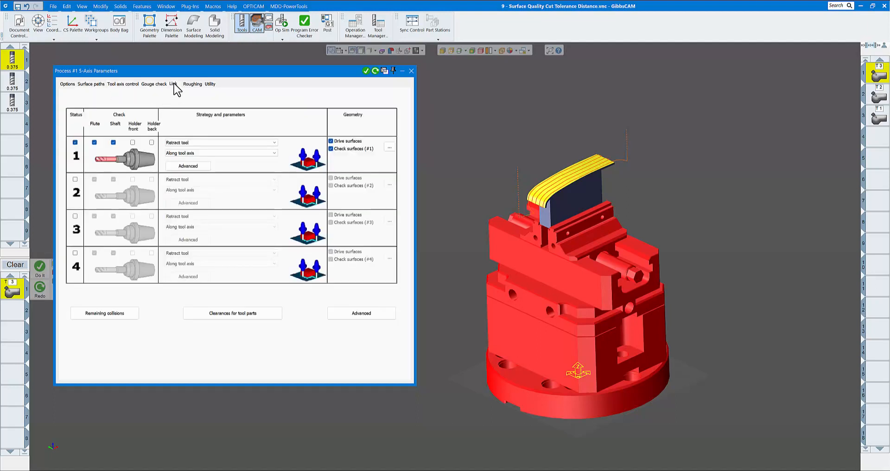
left_click(174, 85)
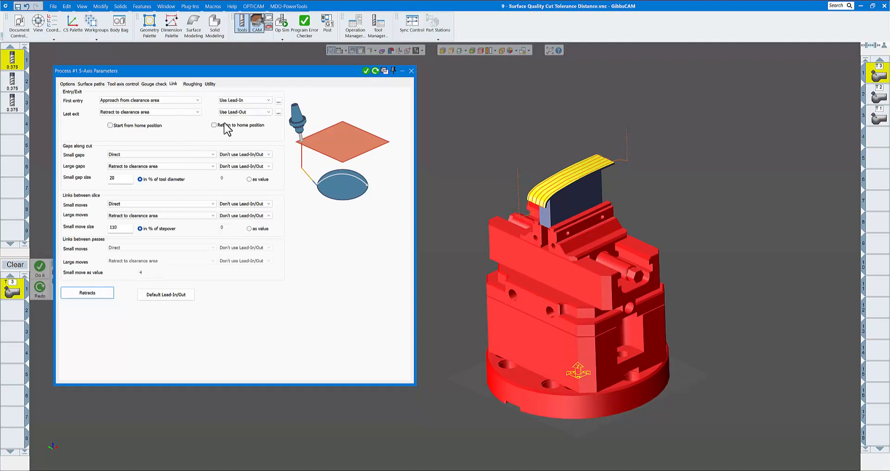
left_click(194, 85)
left_click(210, 84)
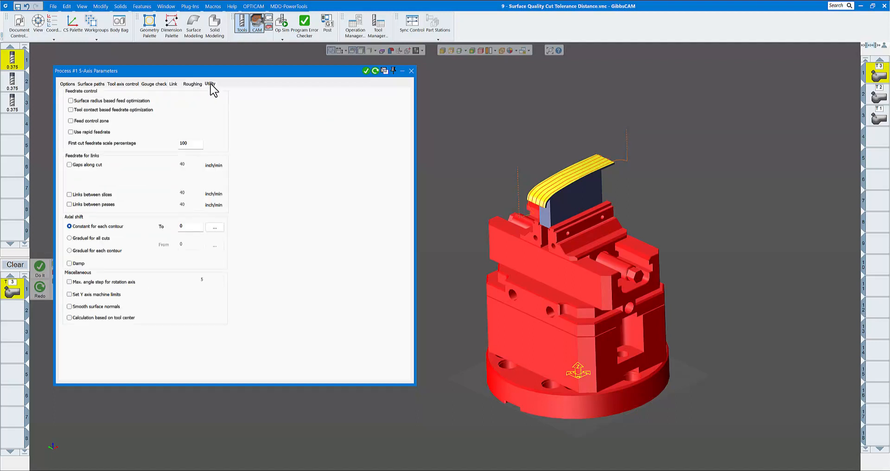
left_click(411, 72)
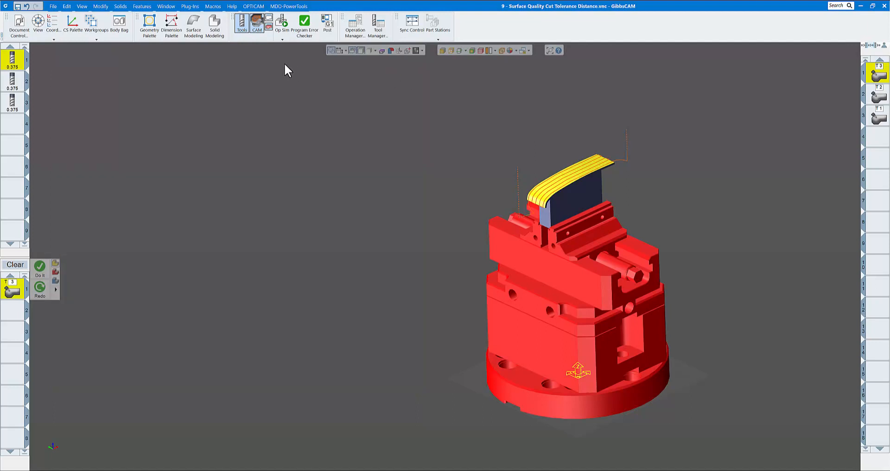
Start Op Sim for the T 3 operation and check which object the point of view is locked to.
left_click(284, 30)
left_click(283, 51)
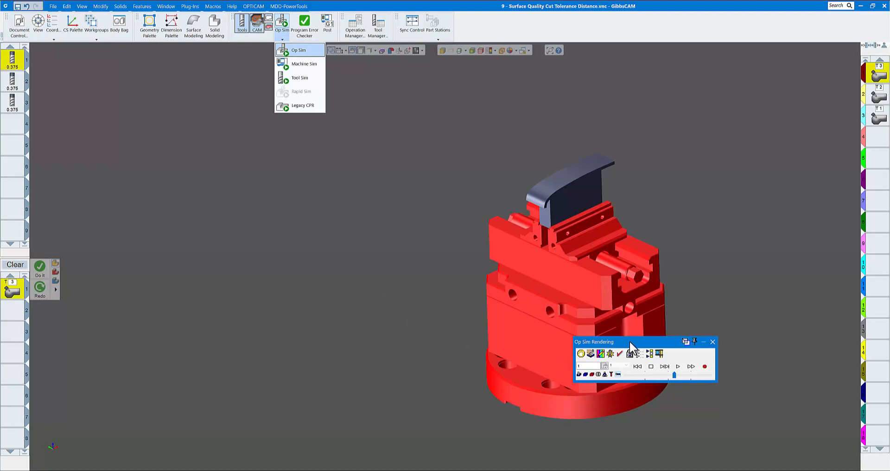
middle_click_drag(693, 269, 508, 248)
left_click(630, 355)
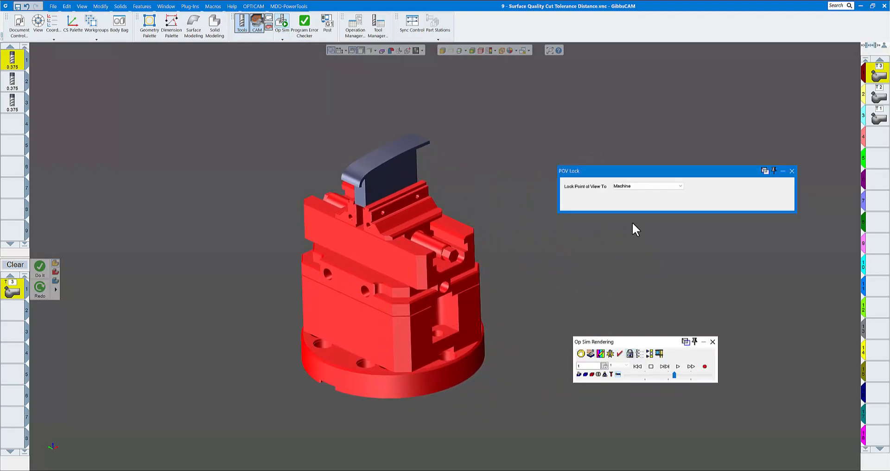
left_click(792, 171)
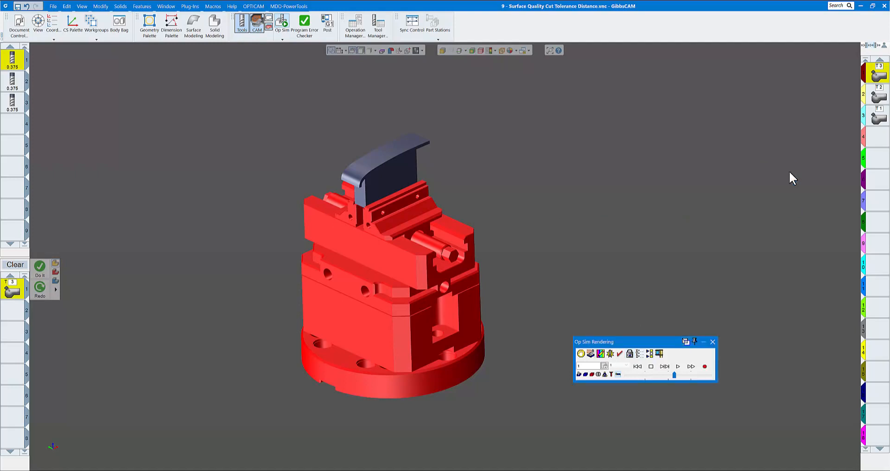
left_click_drag(627, 343, 605, 291)
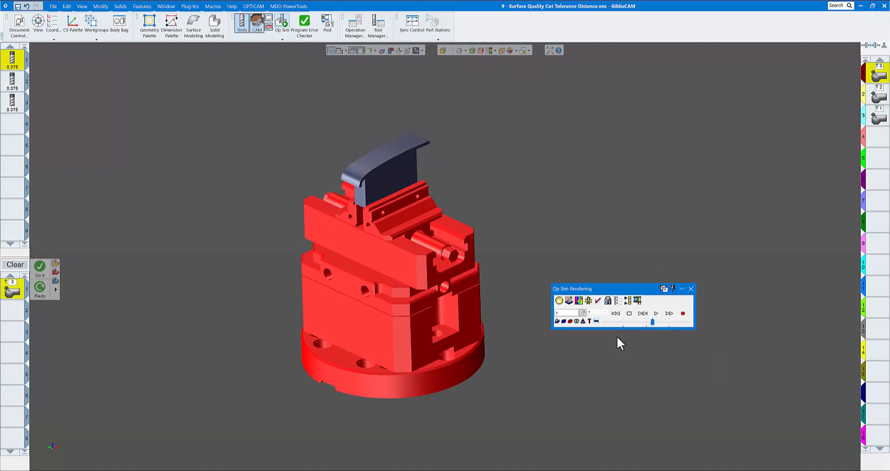
Simulate the T 3 operation, replay it from the start at a lower speed, inspect the cut surface up close, and exit the simulation.
left_click(657, 314)
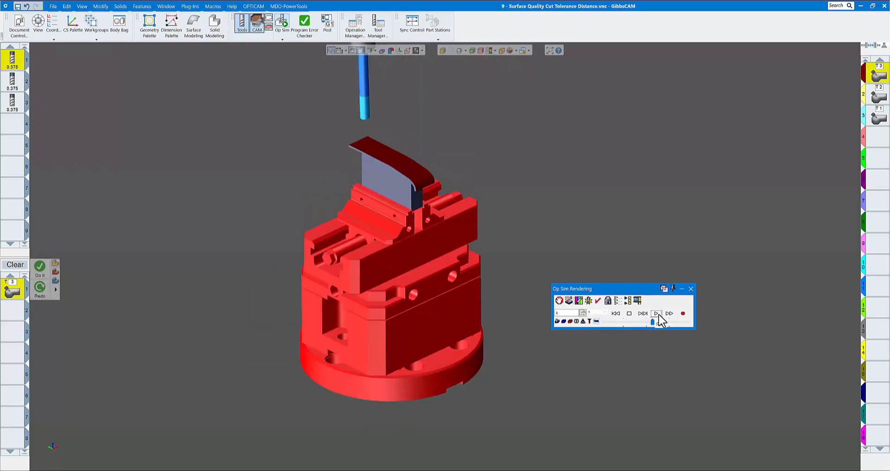
left_click(646, 322)
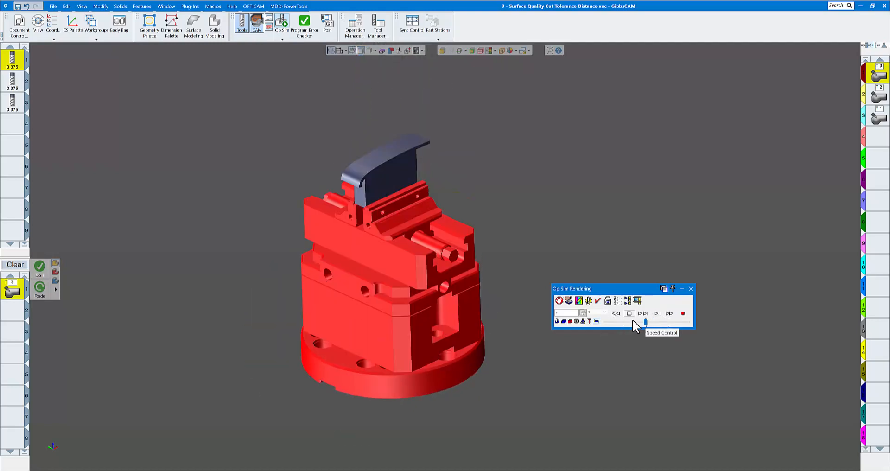
left_click(616, 315)
left_click(656, 313)
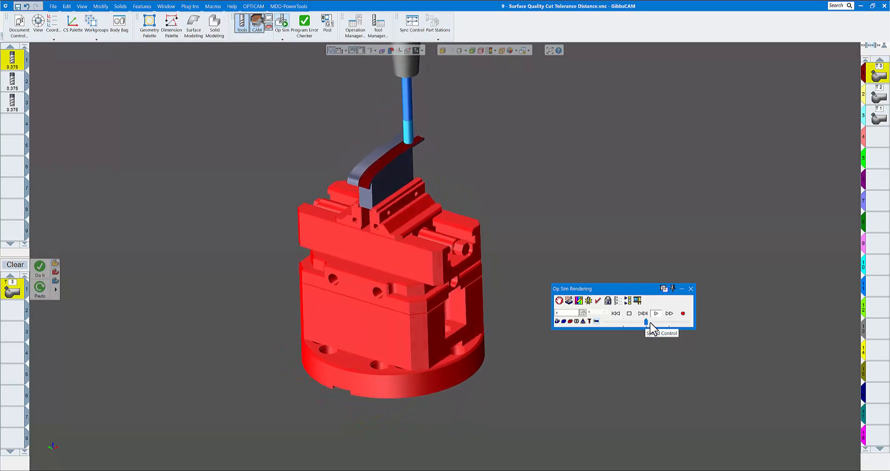
mouse_move(338, 126)
left_mouse_down()
mouse_move(446, 215)
mouse_move(482, 231)
left_mouse_up()
middle_click_drag(521, 249, 582, 269)
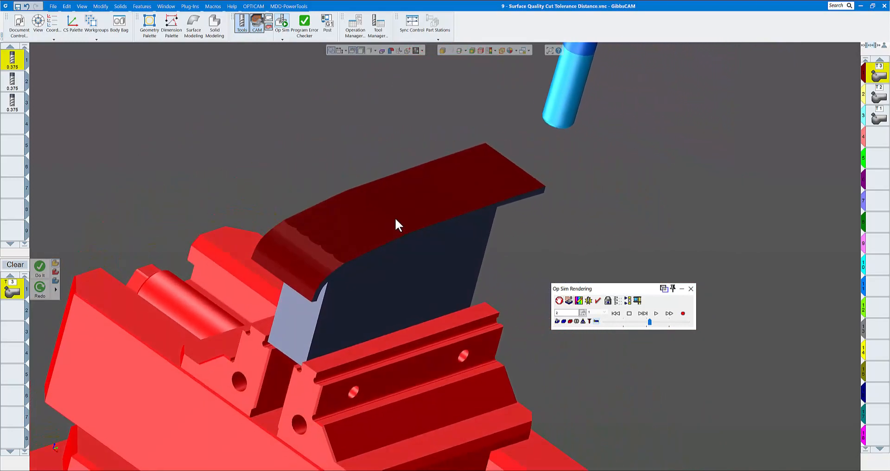
left_click(691, 288)
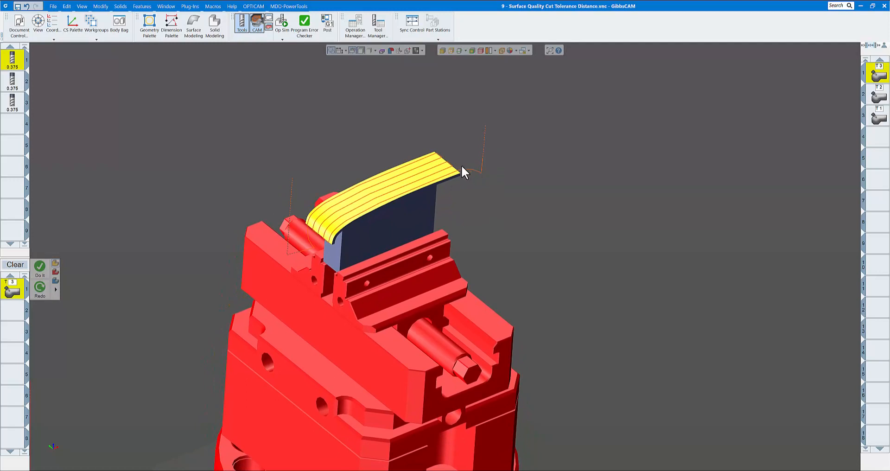
Override the default lead-in for the 5-axis process's first entry and set its type to Vertical tangent arc.
double_click(16, 291)
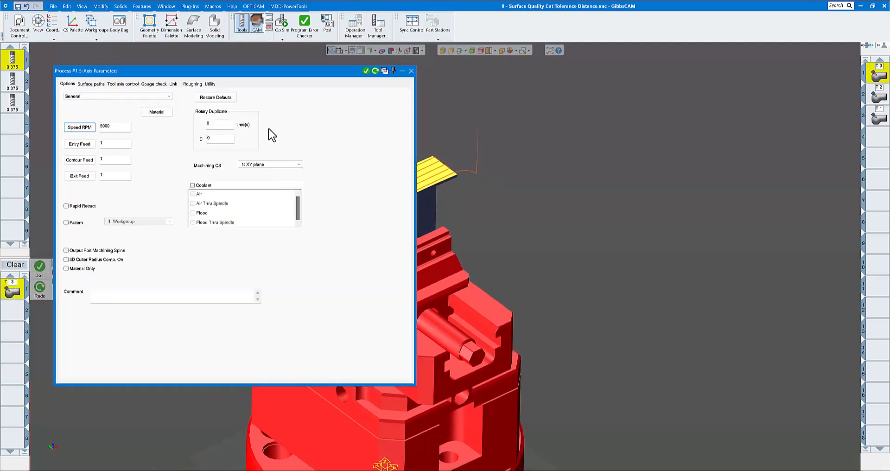
left_click(173, 84)
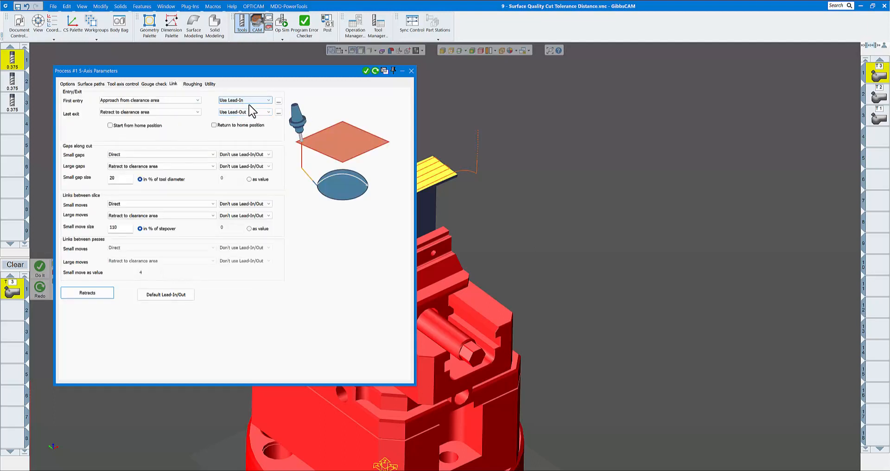
left_click(279, 101)
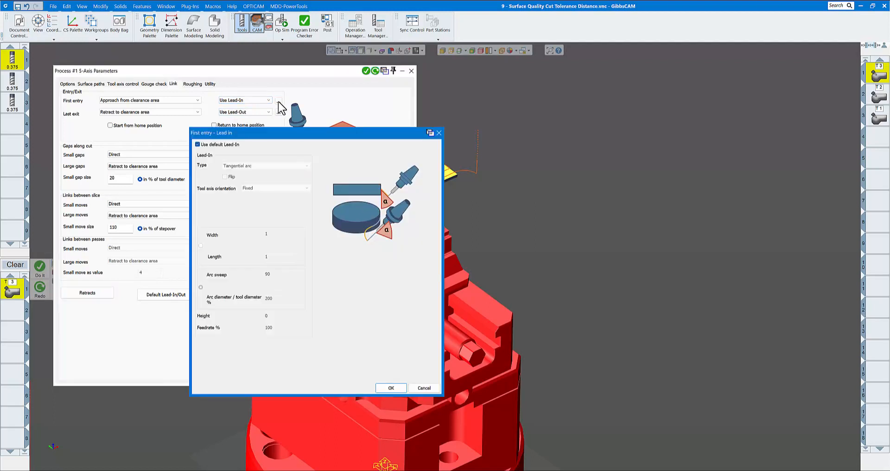
left_click_drag(257, 133, 245, 96)
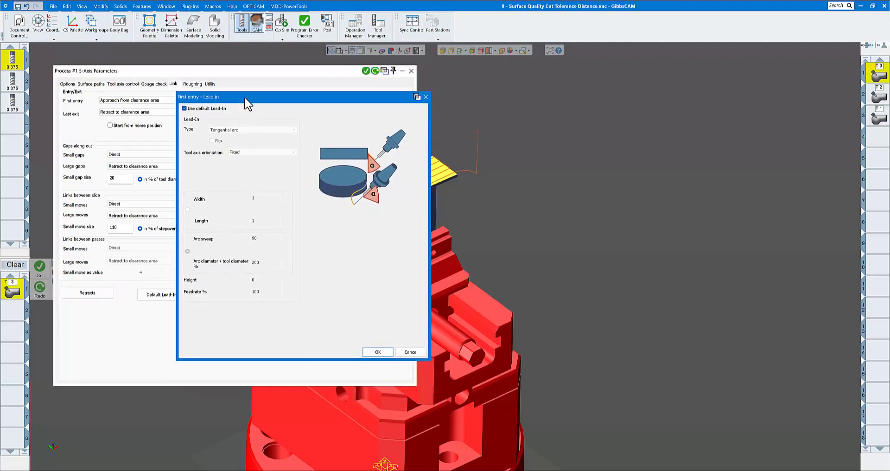
left_click(184, 109)
left_click(236, 131)
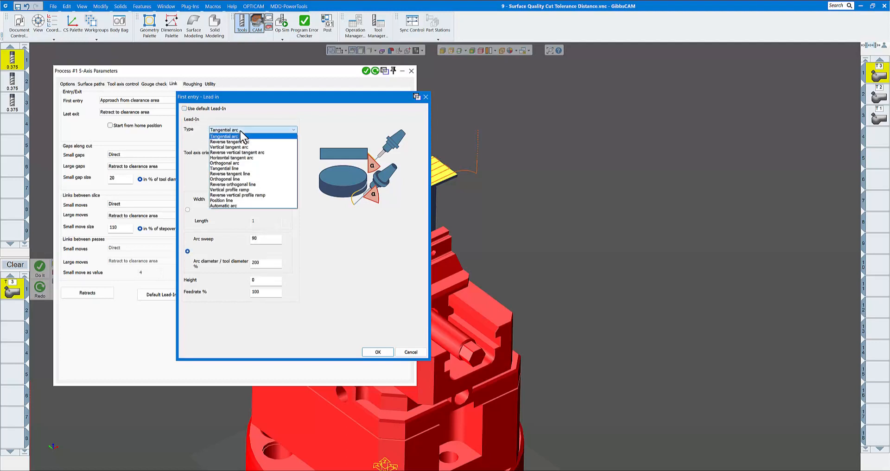
left_click(239, 147)
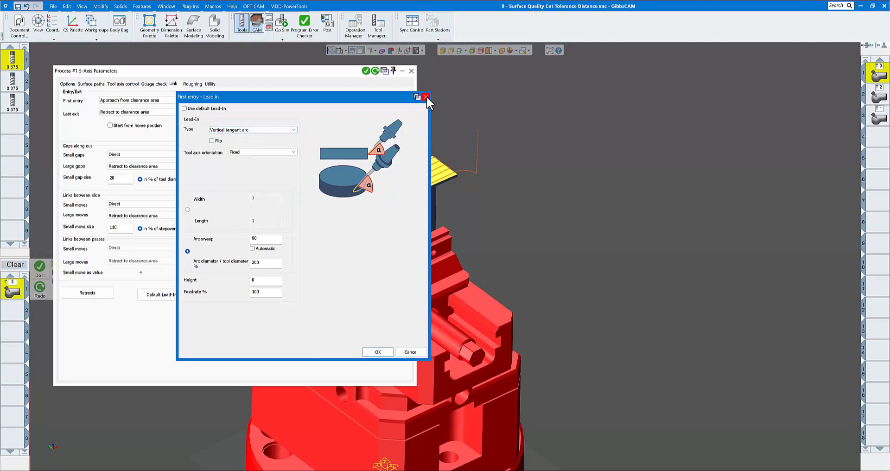
left_click(375, 351)
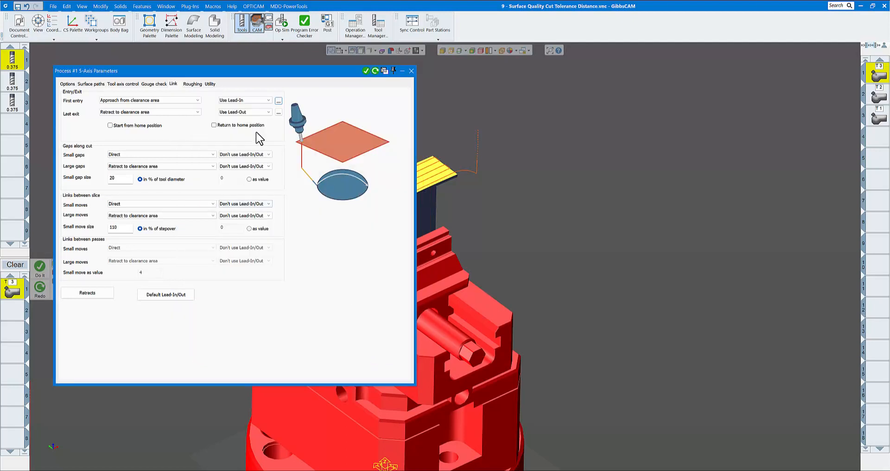
Override the default lead-out for the last exit and set its type to Vertical tangent arc.
left_click(279, 112)
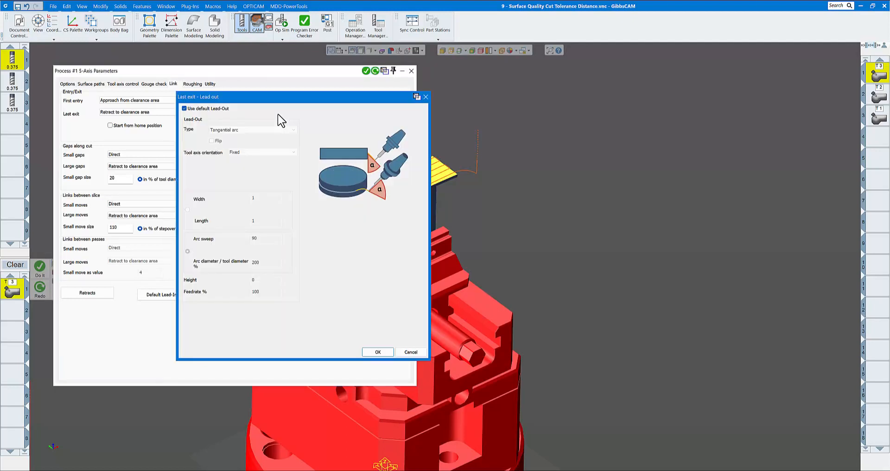
left_click(185, 108)
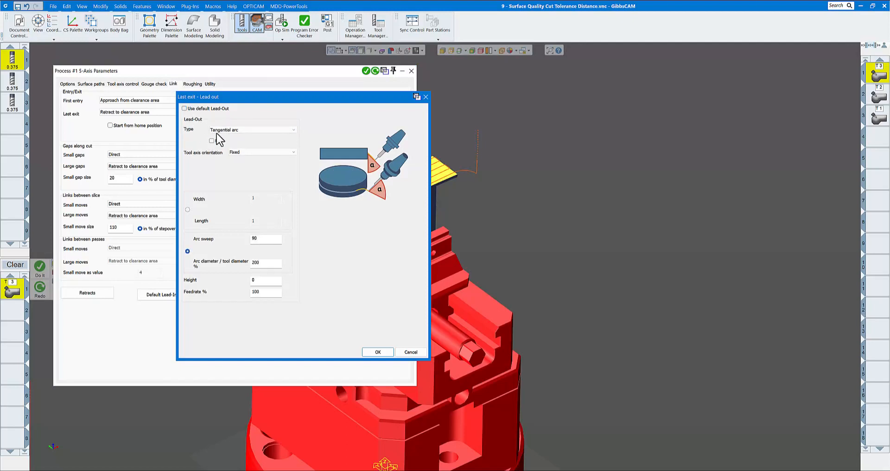
left_click(241, 130)
left_click(242, 147)
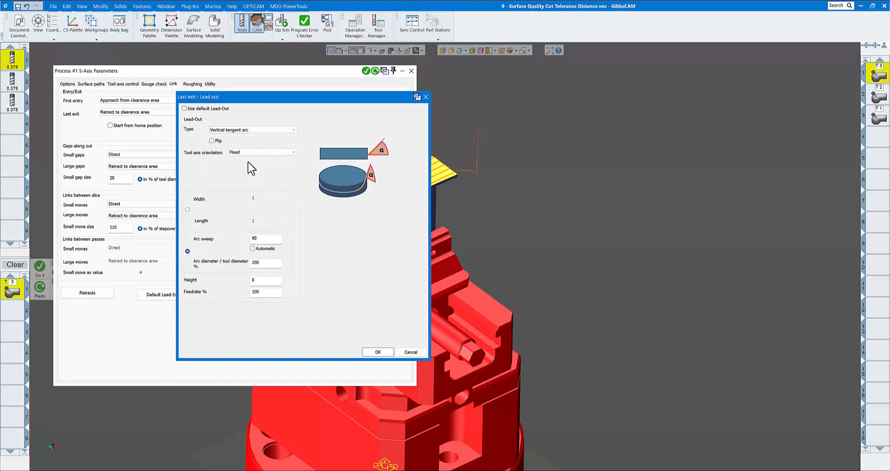
left_click(377, 351)
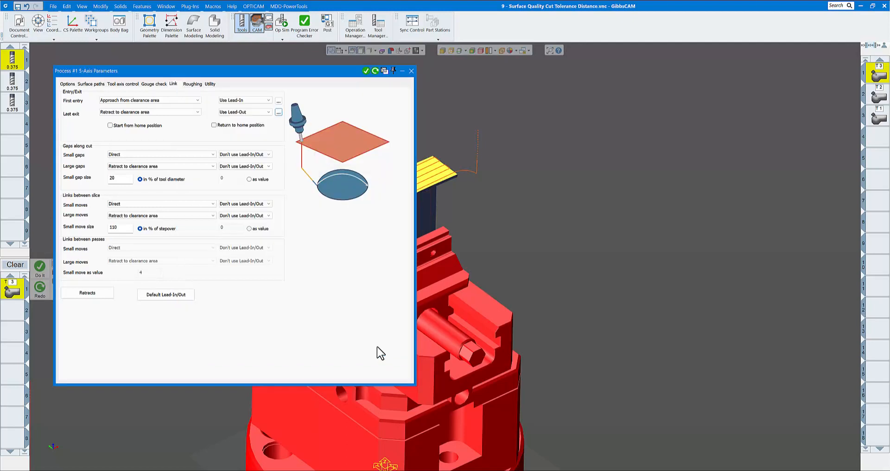
Recalculate the T 3 toolpath with the changed link settings, close its parameters, and inspect the entry and exit arcs.
left_click(374, 71)
left_click(411, 71)
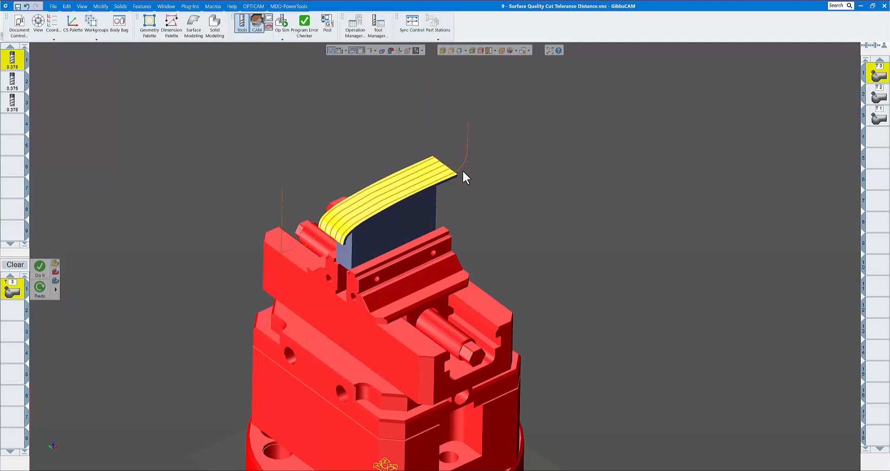
middle_click_drag(328, 227, 310, 247)
middle_click_drag(364, 113, 313, 54)
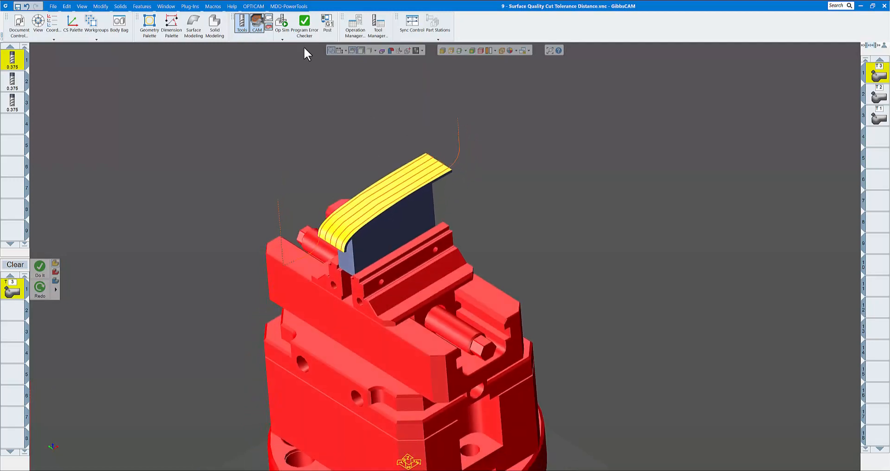
Simulate the recalculated T 3 operation in Op Sim, adjusting the playback speed while it cuts the curved surface.
left_click(284, 24)
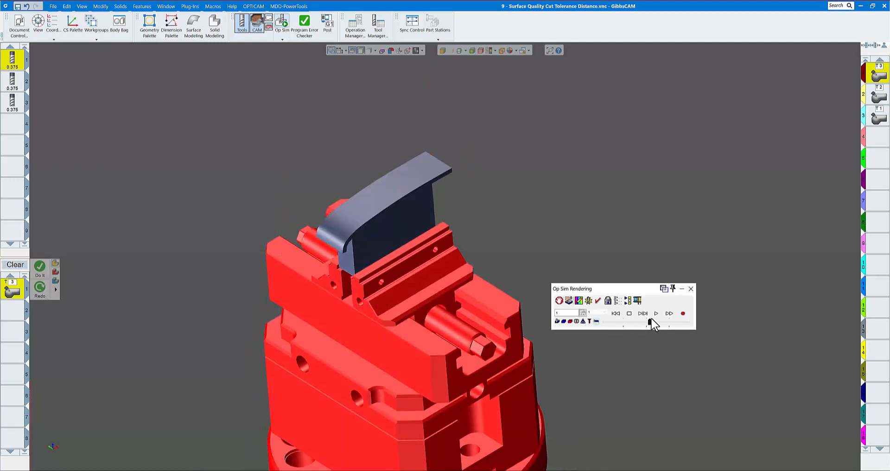
left_click(655, 314)
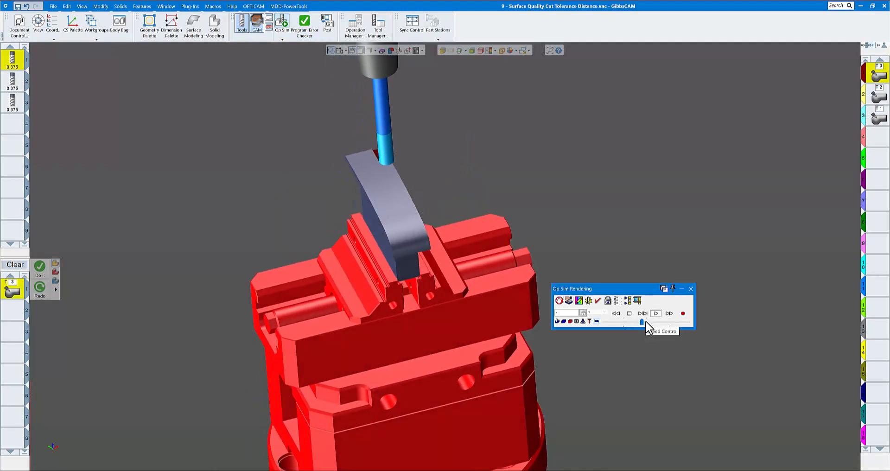
left_click_drag(641, 322, 644, 321)
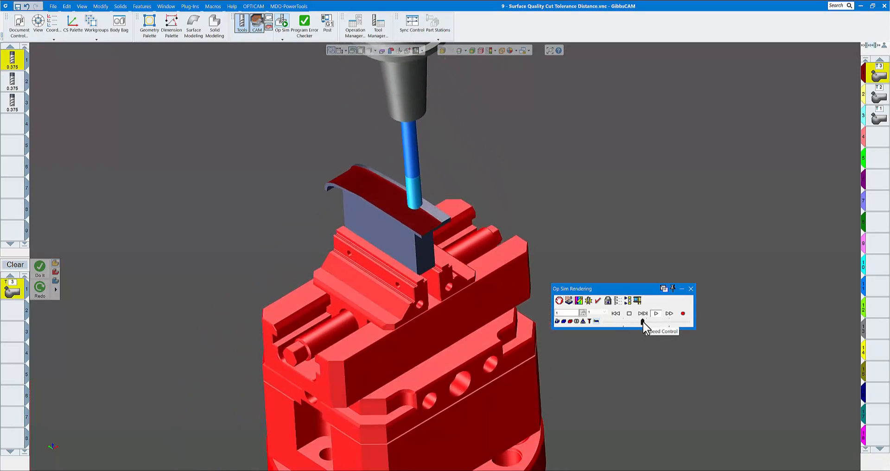
left_click_drag(645, 322, 654, 325)
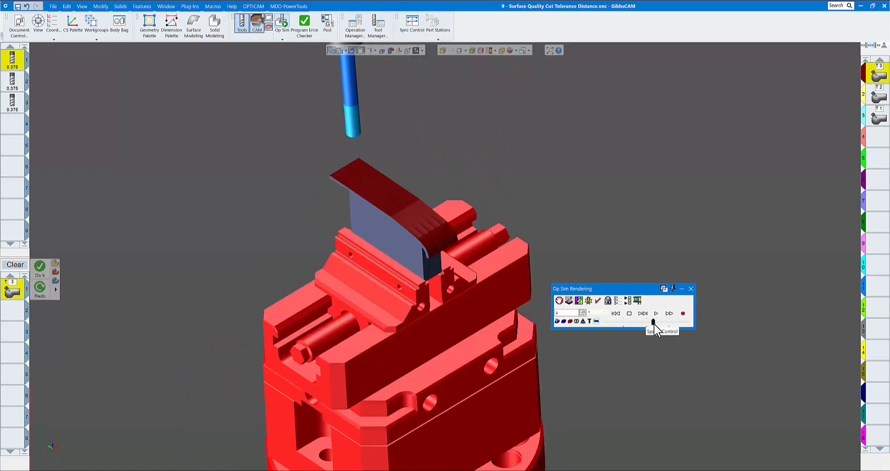
Close the T 3 simulation and review the T 2 operation's surface path and tool axis control parameters.
left_click(690, 289)
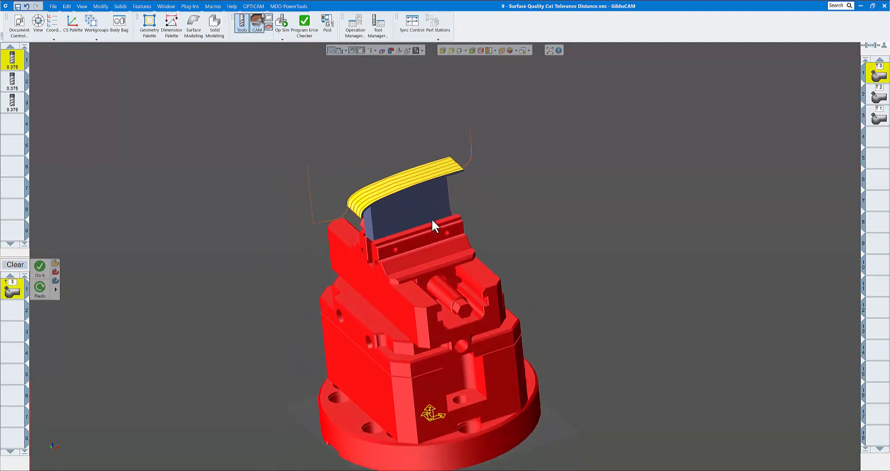
left_click(877, 101)
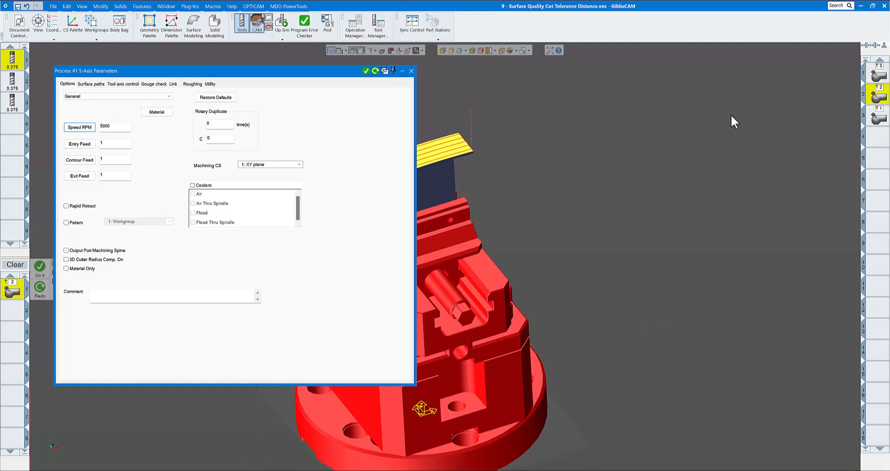
left_click_drag(327, 76, 599, 116)
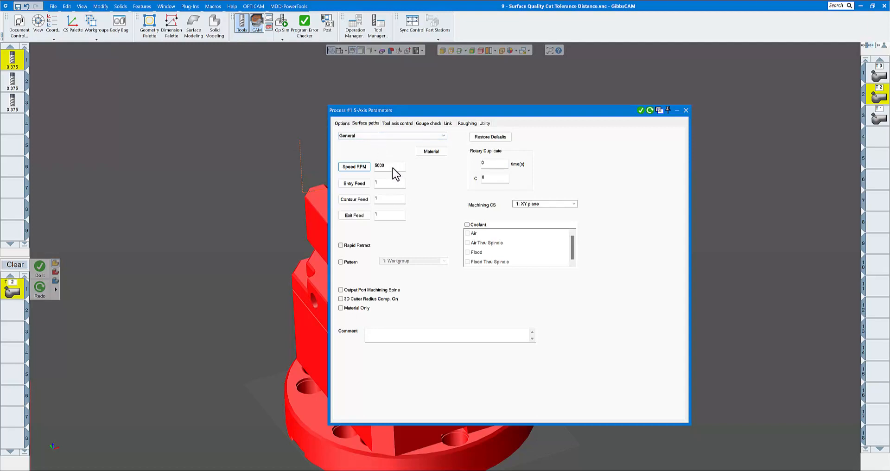
left_click(368, 123)
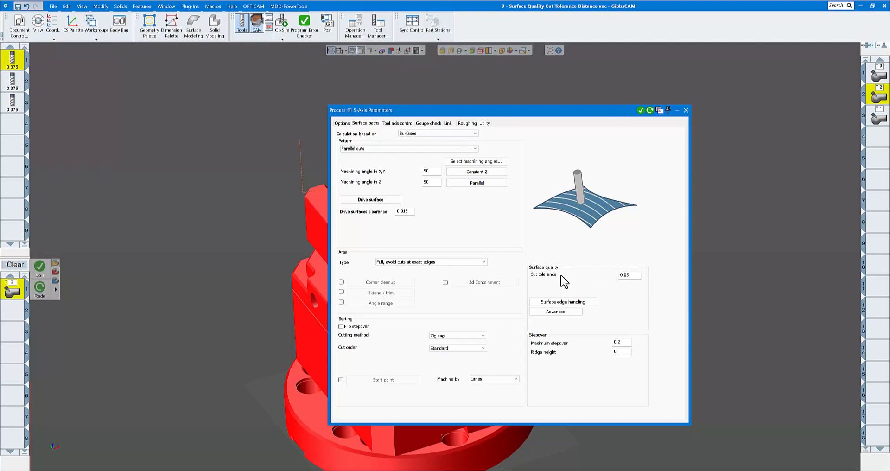
left_click(397, 123)
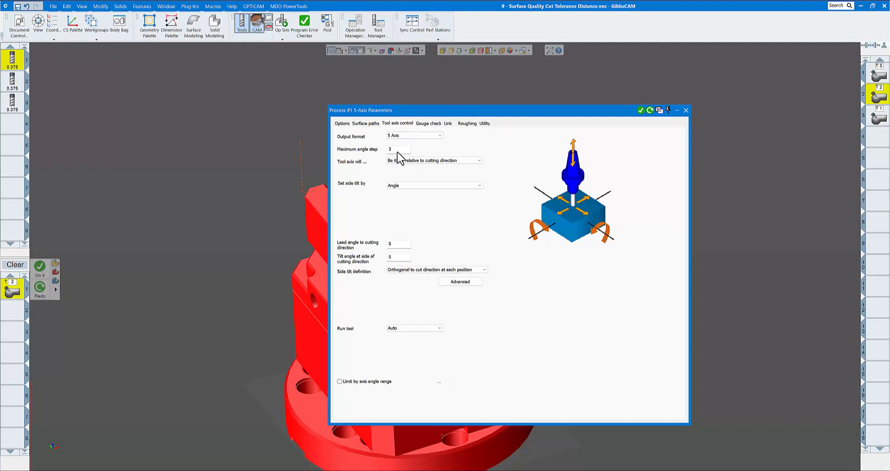
left_click(686, 110)
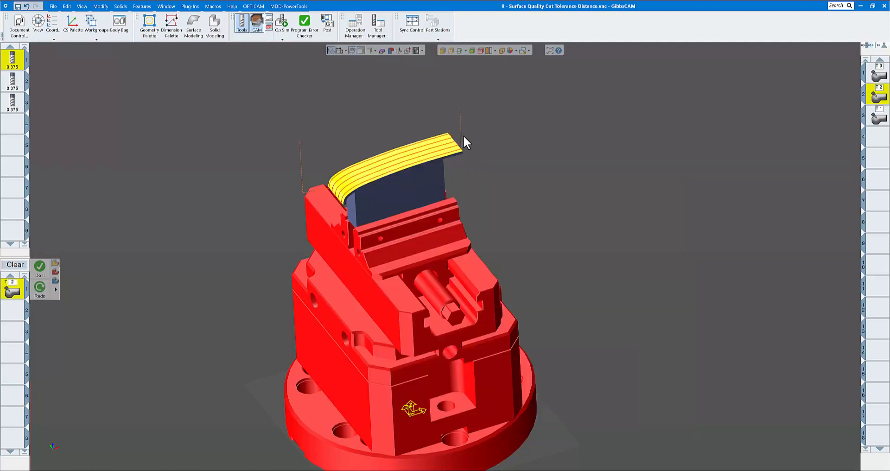
Simulate the T 2 operation in Op Sim from the start, adjusting the playback speed, and close the simulation.
left_click(282, 24)
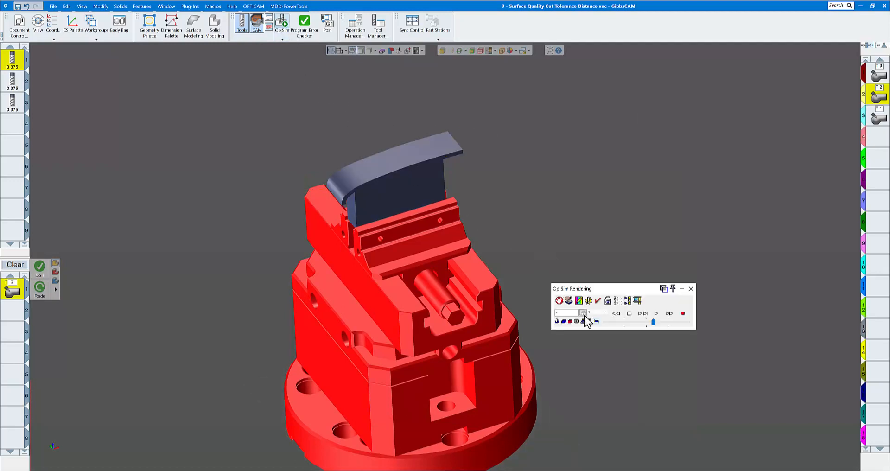
left_click(616, 314)
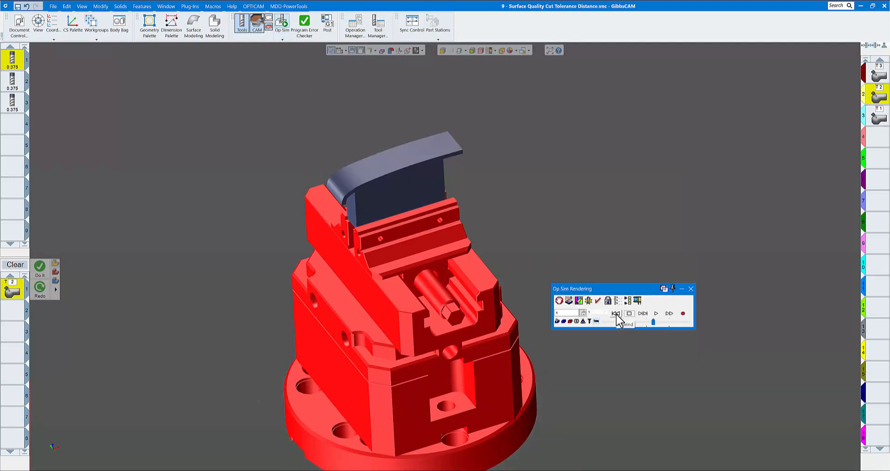
left_click(669, 314)
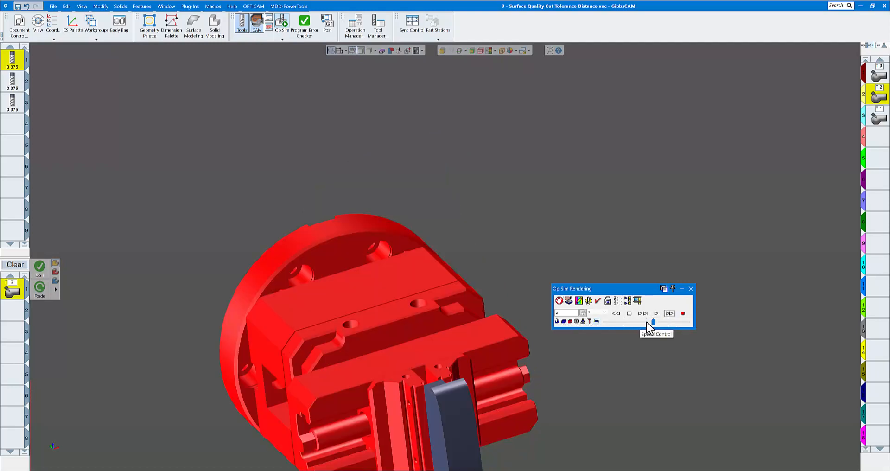
left_click(656, 314)
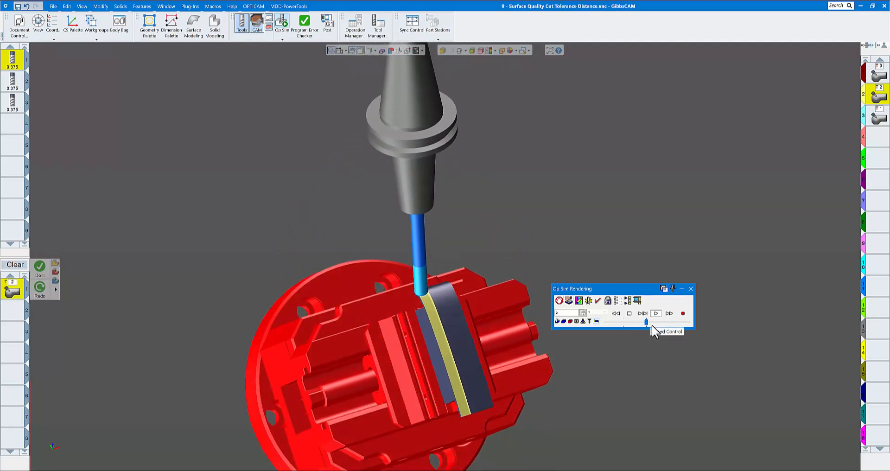
left_click(649, 321)
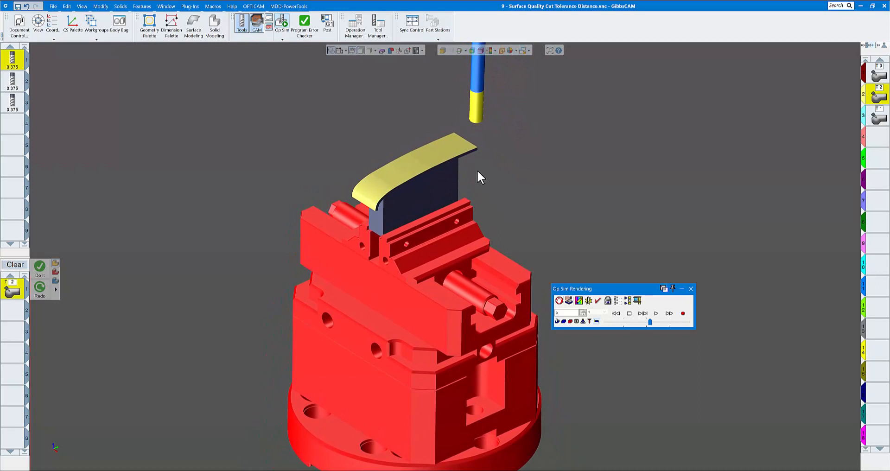
left_click(691, 289)
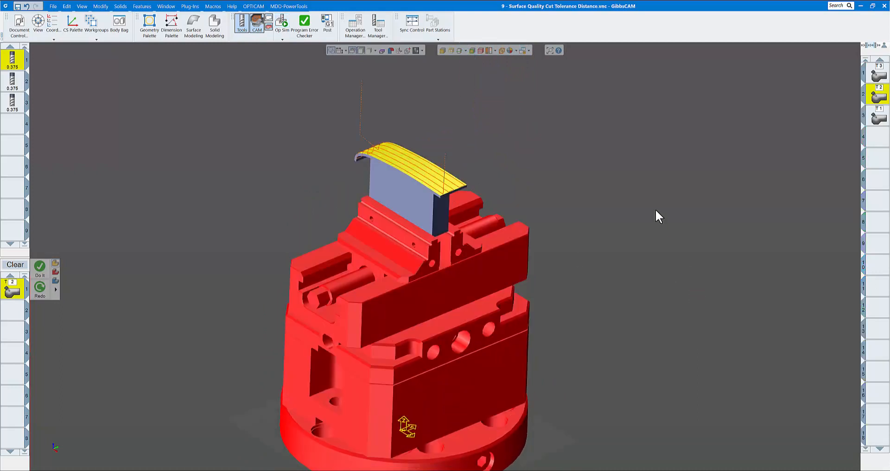
Review the T 1 operation's tool axis control, gouge check and link parameters, and close them.
double_click(870, 119)
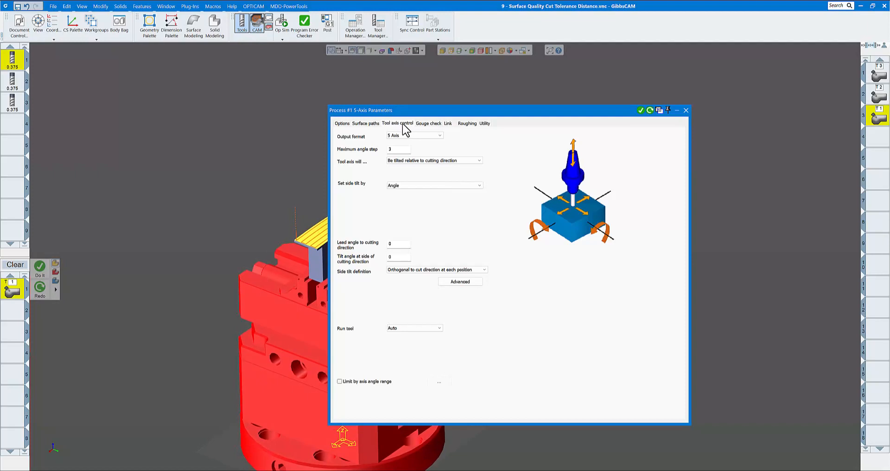
left_click(430, 126)
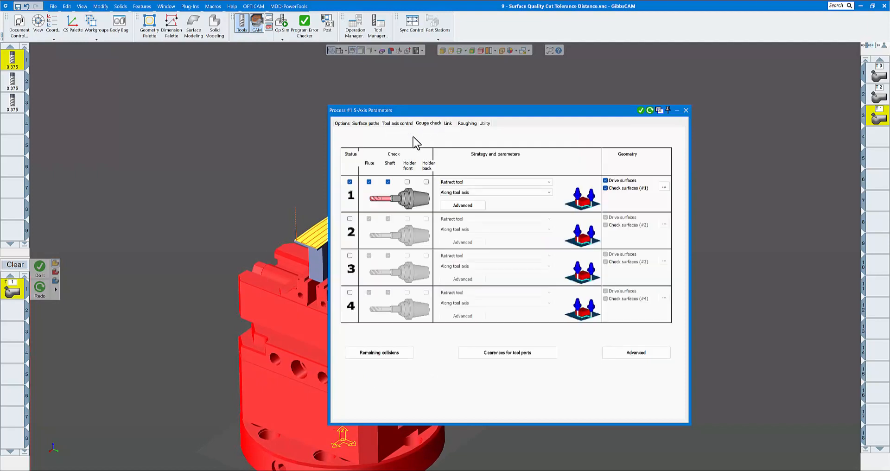
left_click(448, 125)
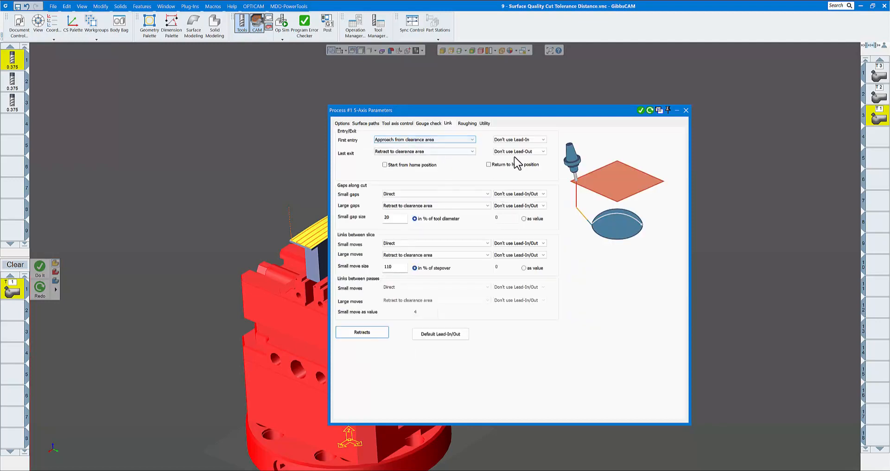
left_click_drag(521, 111, 566, 199)
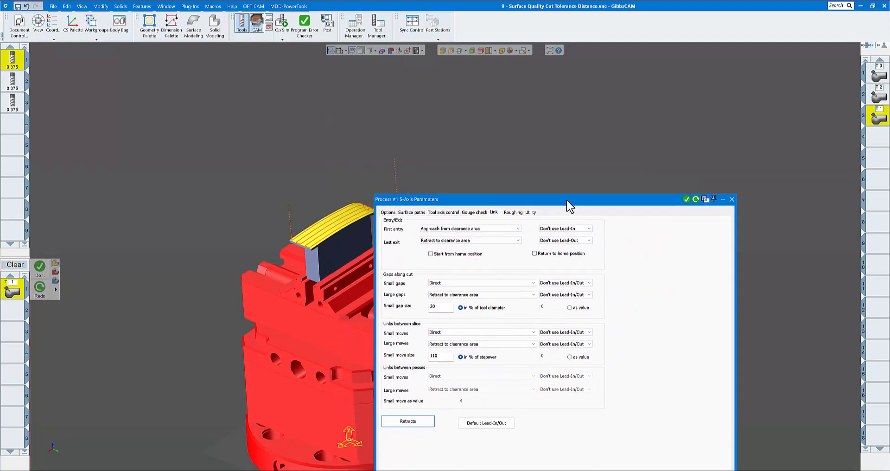
left_click(731, 198)
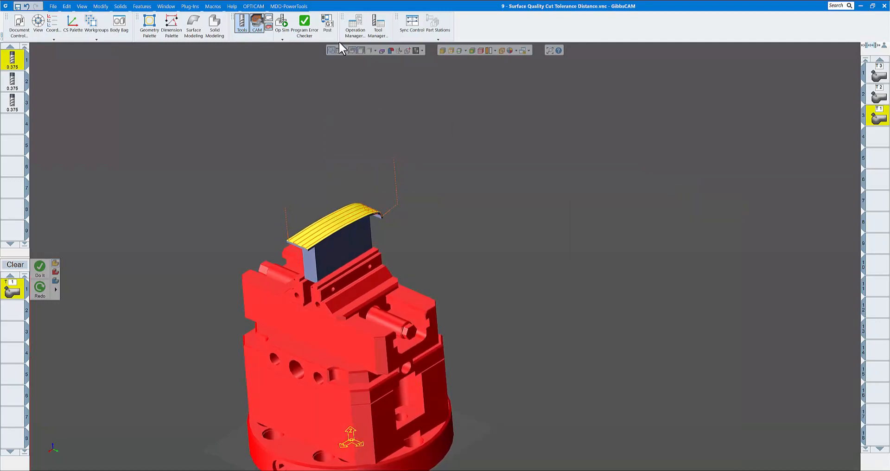
Simulate the T 1 operation in Op Sim, adjusting the playback speed while it cuts the curved surface.
left_click(288, 26)
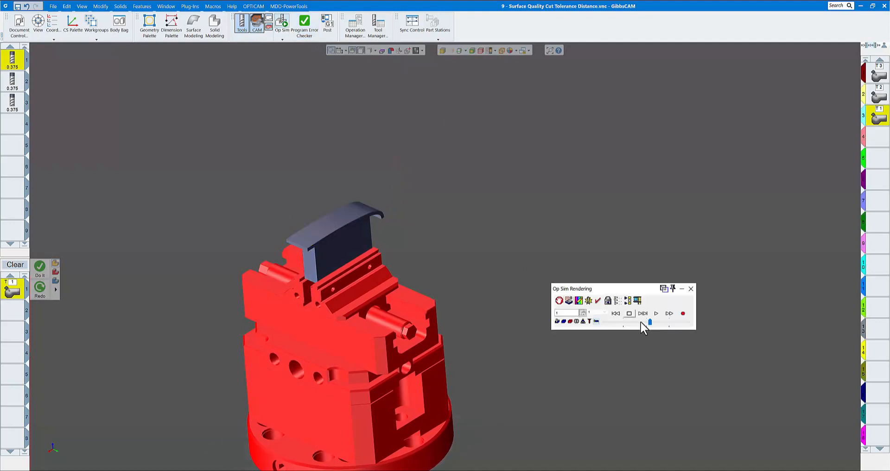
left_click(669, 314)
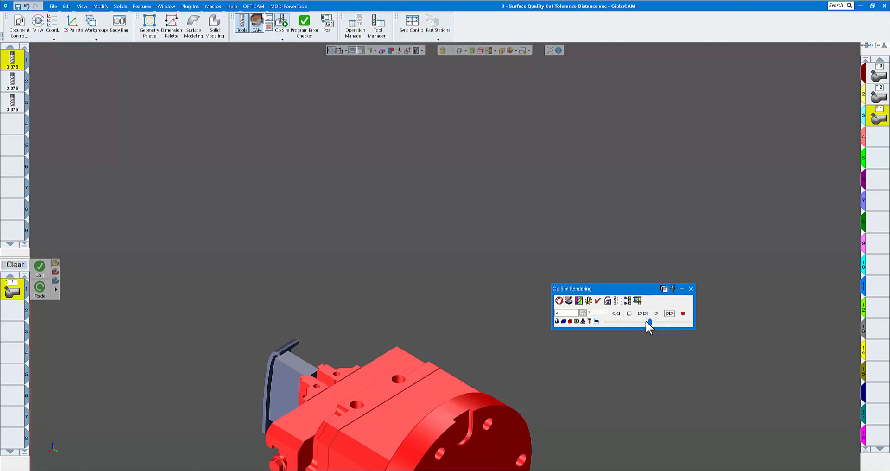
left_click(656, 314)
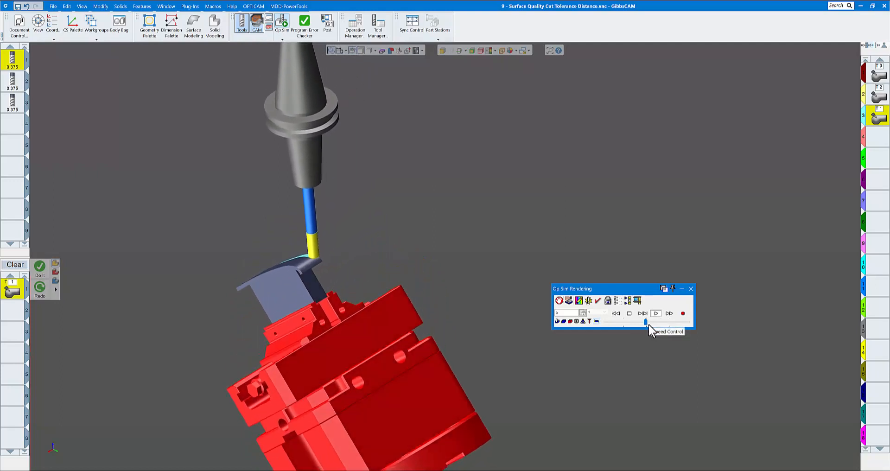
left_click(649, 323)
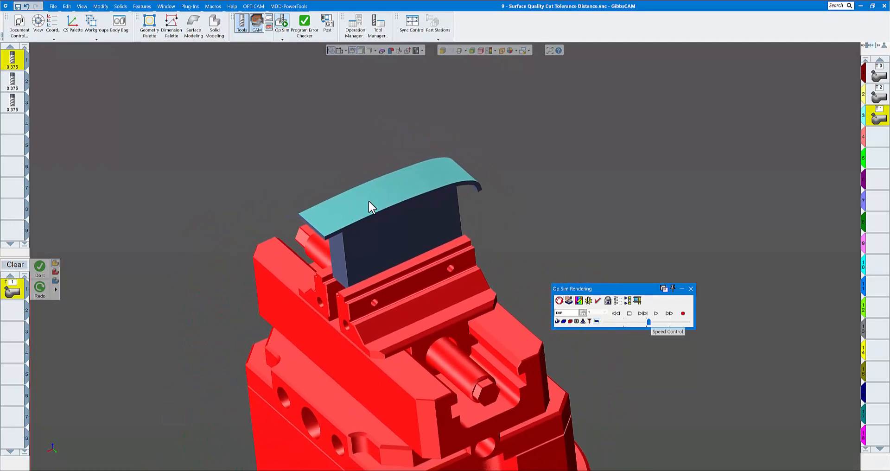
Set the Op/Tool Simulation performance to Accurate, apply it, and run the T 1 simulation again.
right_click(609, 290)
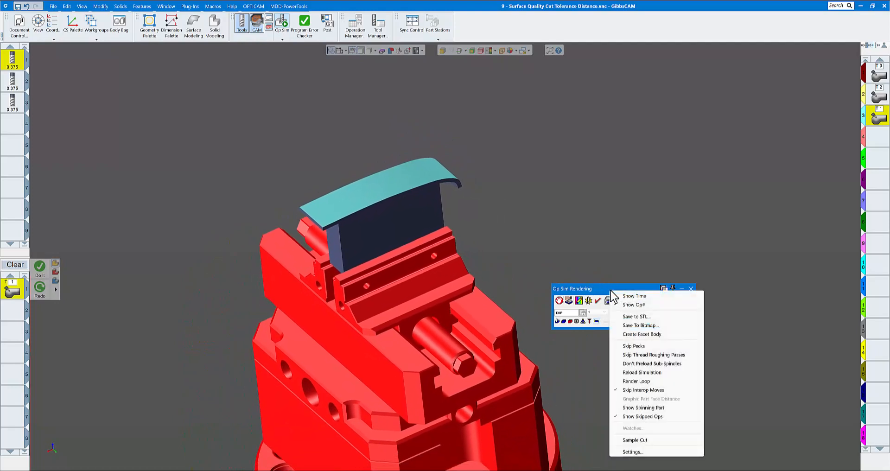
left_click(638, 450)
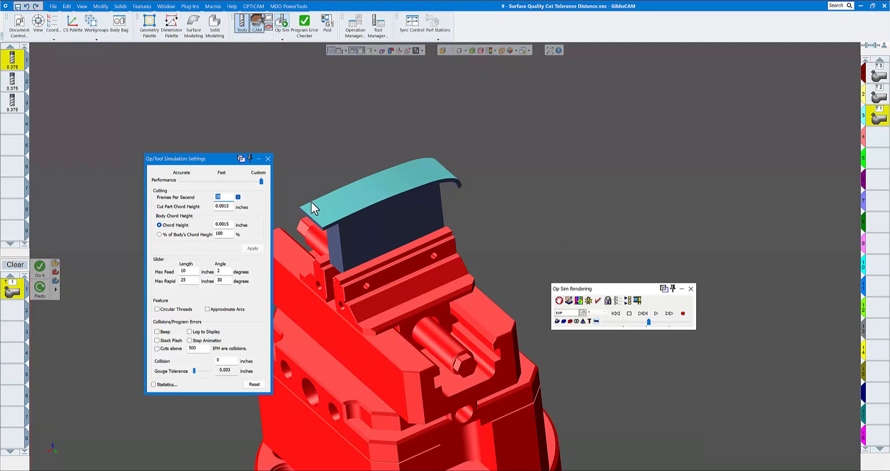
left_click(181, 182)
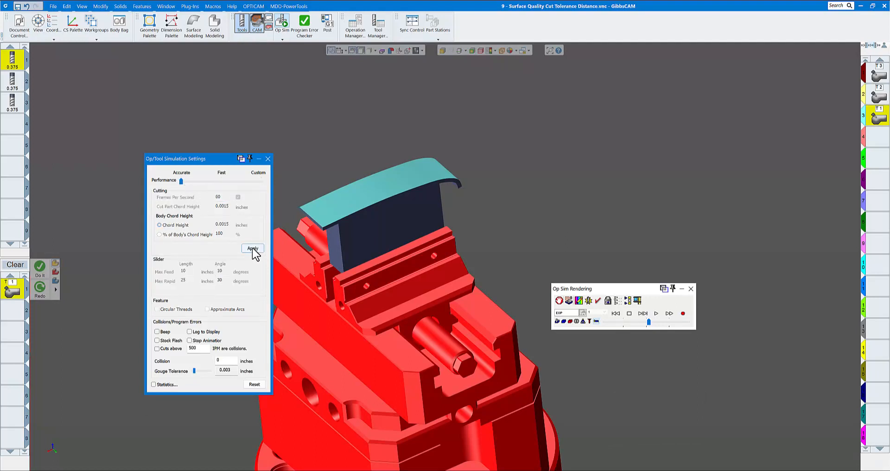
left_click(268, 159)
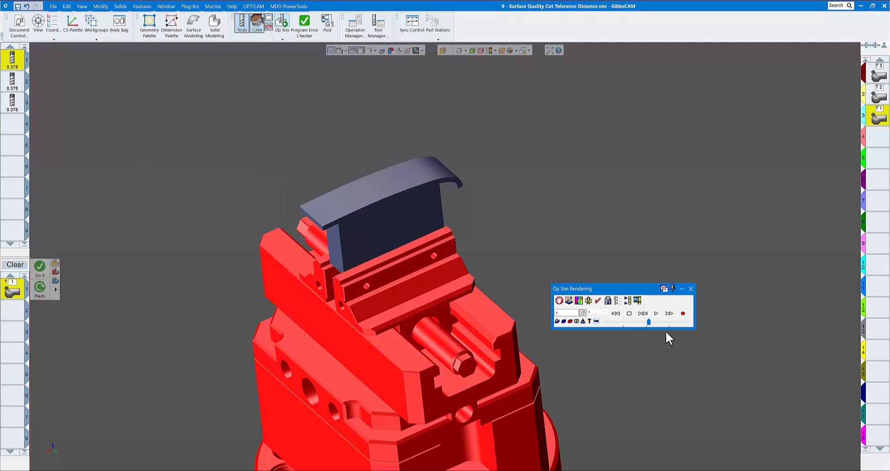
left_click(670, 313)
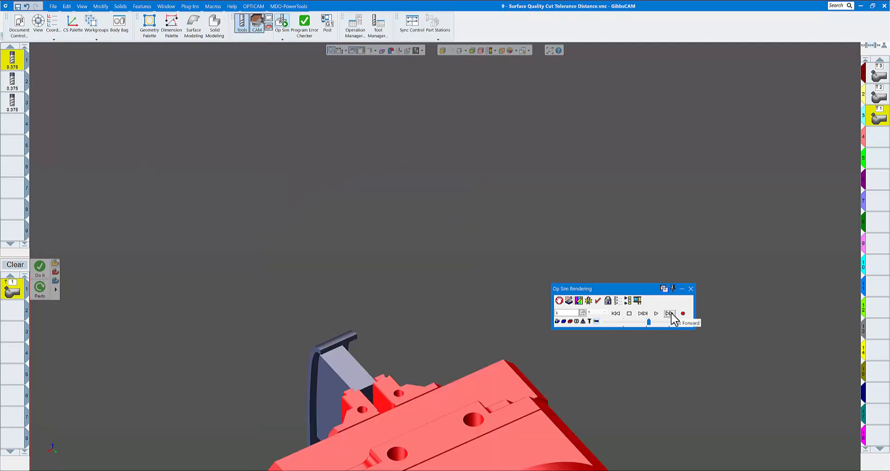
left_click(657, 314)
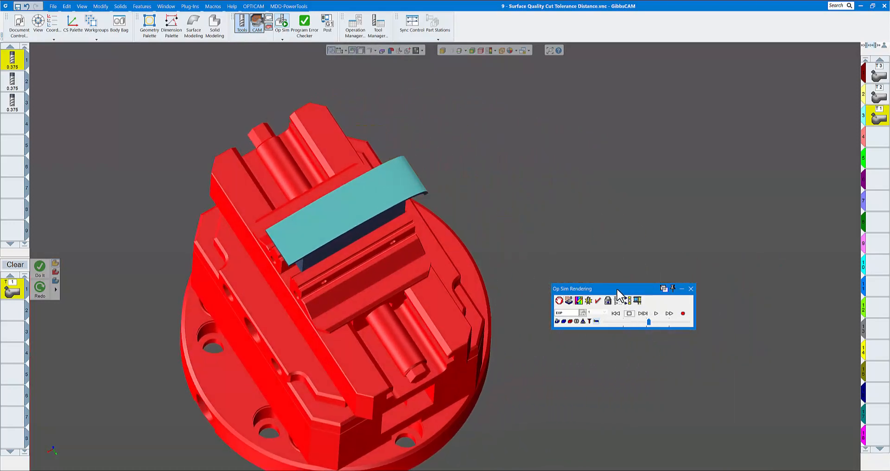
Compare the Custom simulation performance settings with Accurate, restore Accurate, and close the settings.
right_click(616, 290)
left_click(644, 449)
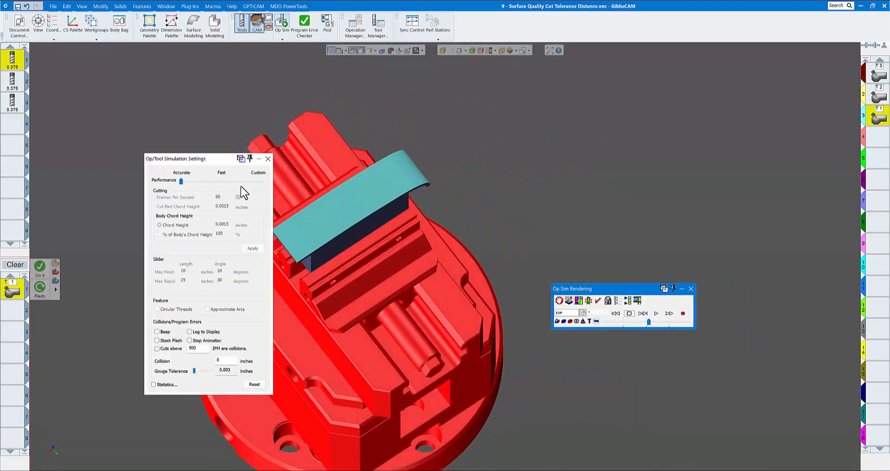
left_click(260, 182)
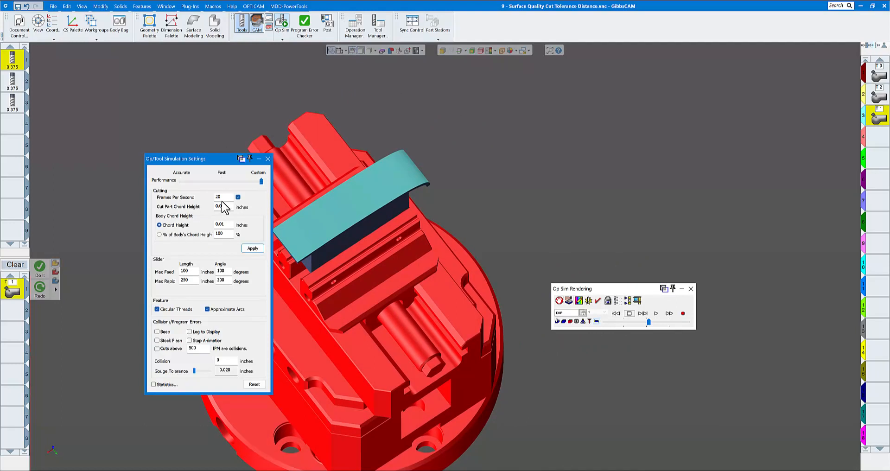
left_click(182, 182)
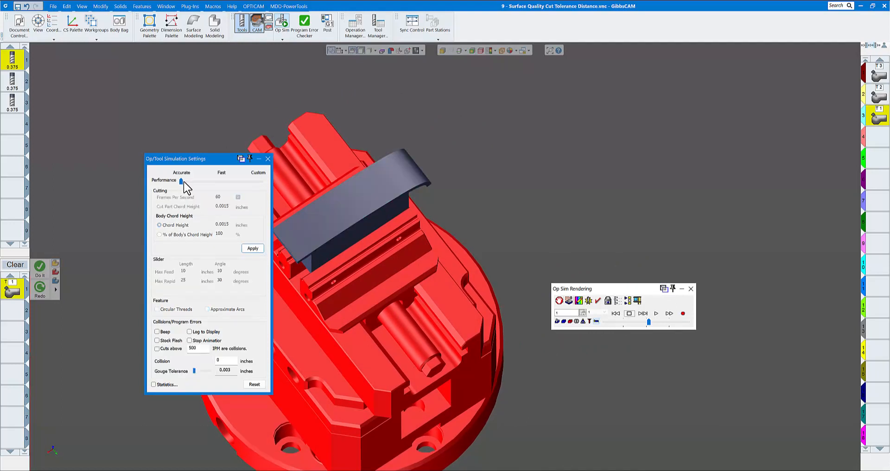
middle_click_drag(460, 179, 478, 183)
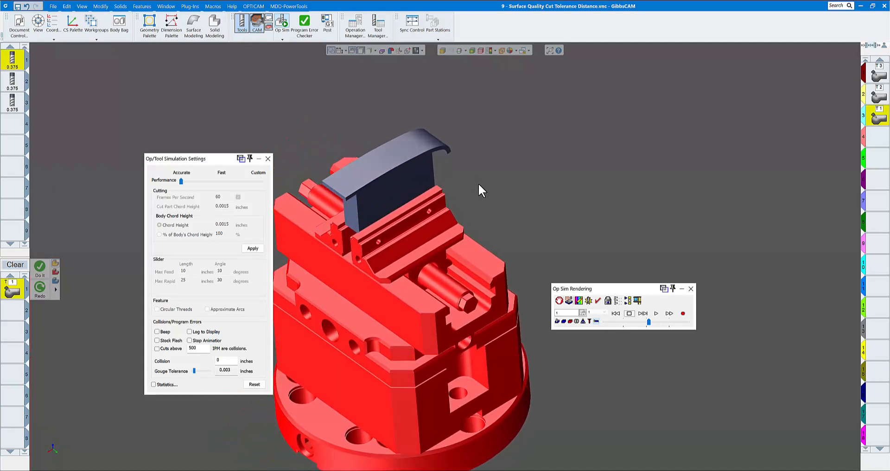
left_click(268, 159)
scroll(608, 205, "down", 1)
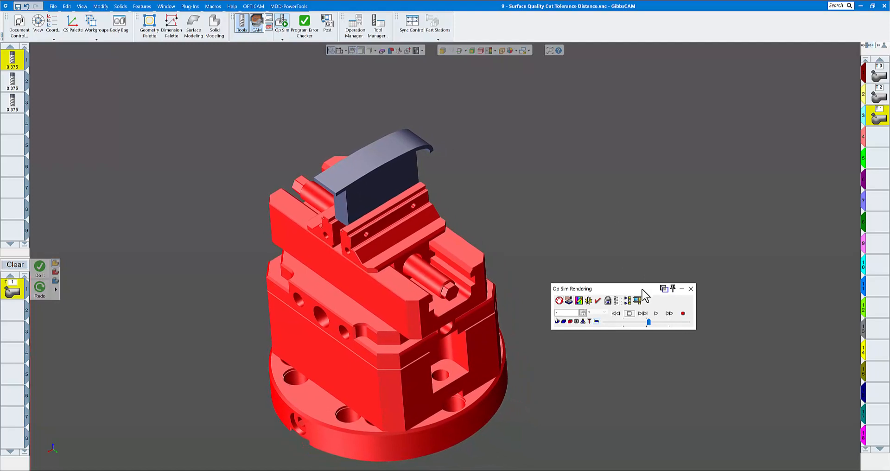
Close the simulation and enable Use Lead-In for the first entry and Use Lead-Out for the last exit in the T 1 operation's link parameters.
left_click(689, 288)
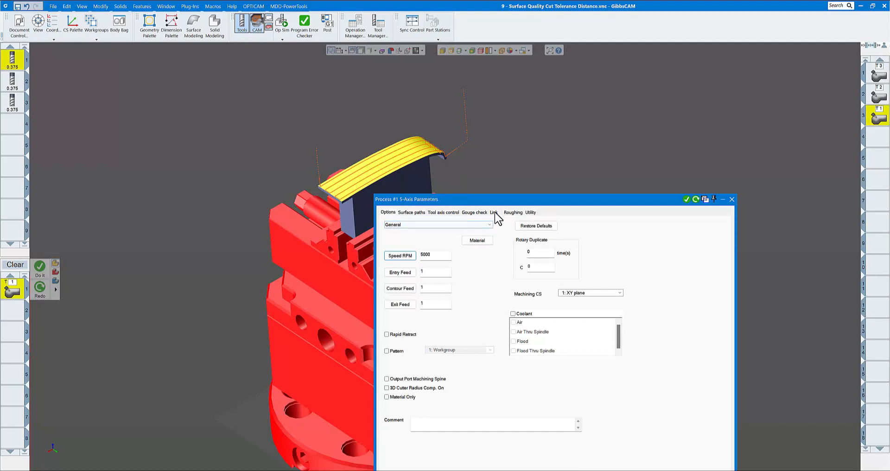
left_click(494, 213)
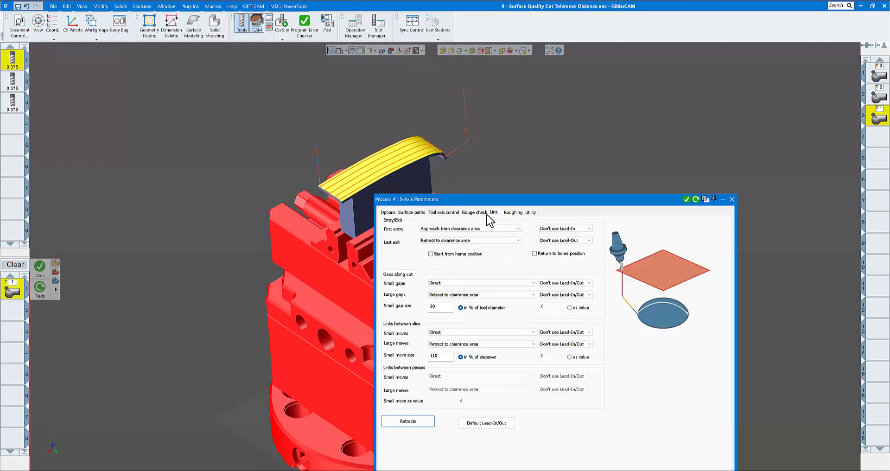
left_click(564, 228)
left_click(556, 234)
left_click(562, 241)
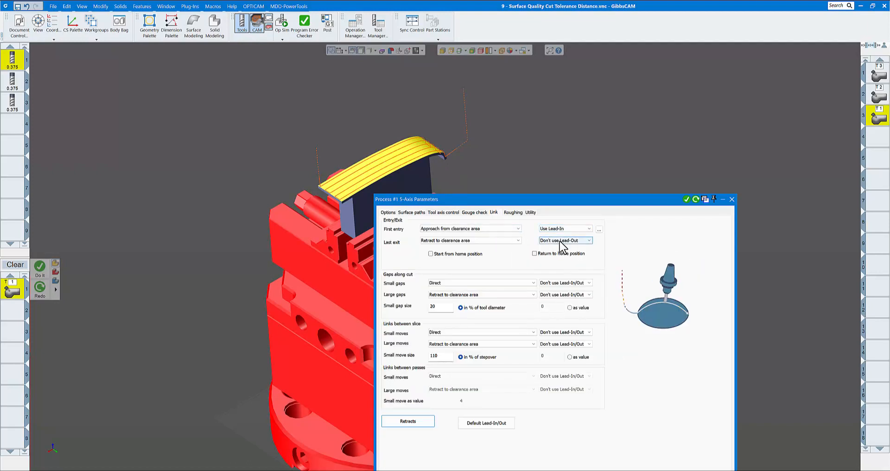
left_click(556, 252)
left_click(558, 240)
left_click(558, 246)
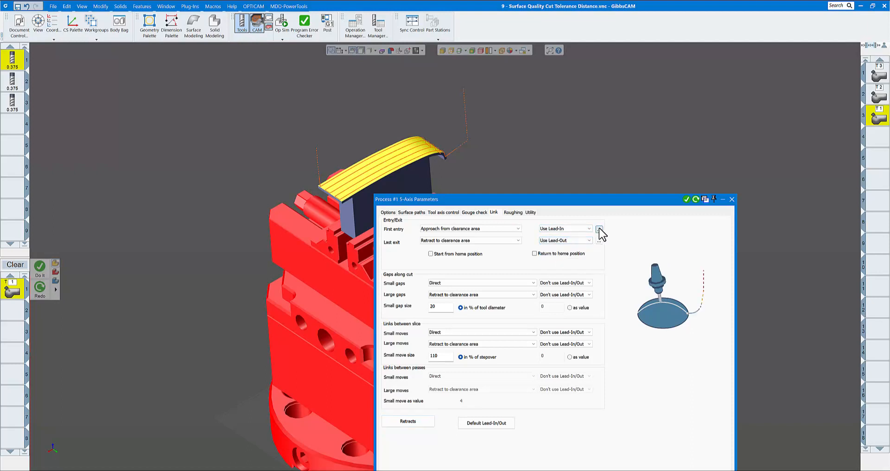
Override the default first-entry lead-in with a Vertical tangent arc and regenerate the T 1 toolpath.
left_click(600, 230)
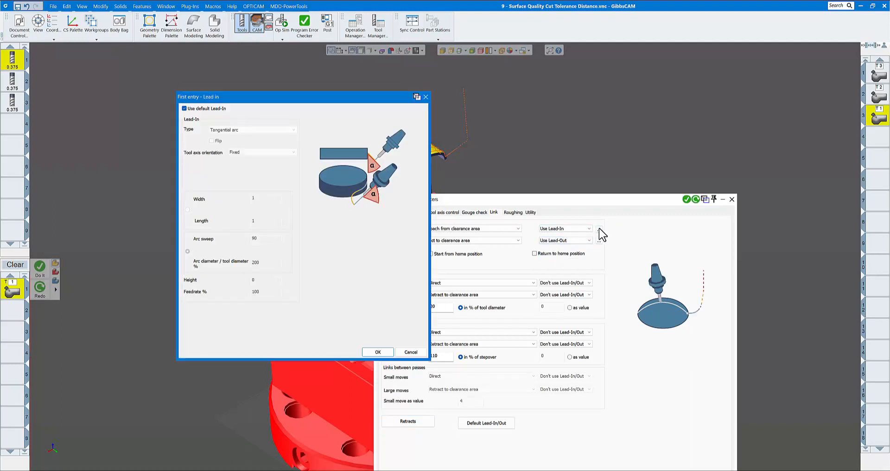
left_click(184, 109)
left_click(277, 131)
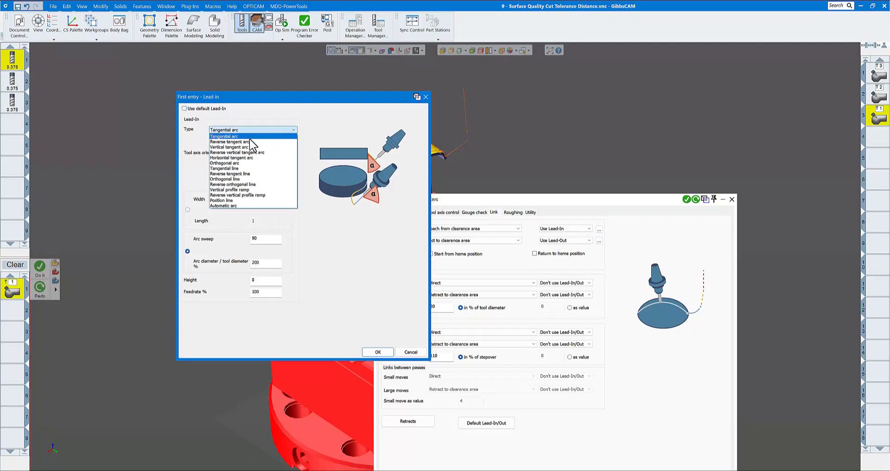
left_click(243, 147)
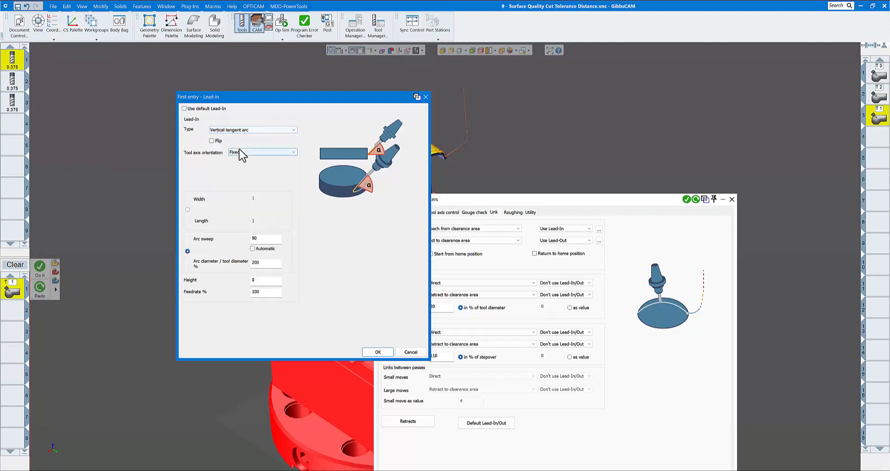
left_click(378, 351)
left_click(696, 200)
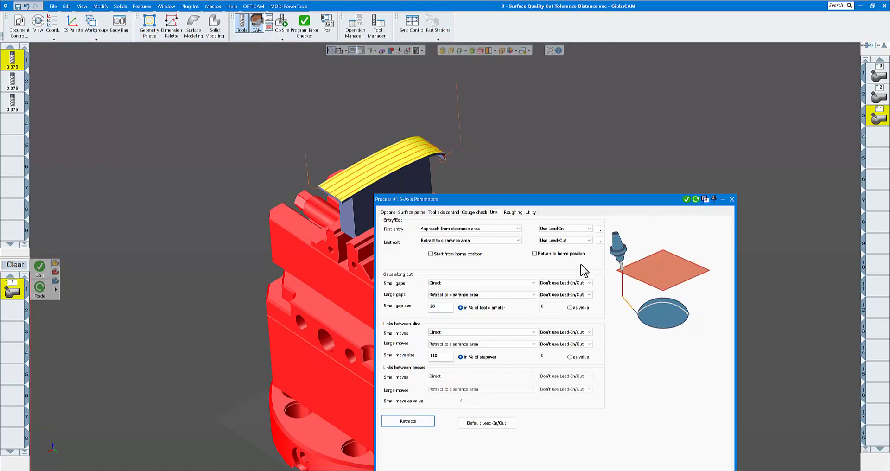
Override the default last-exit lead-out with a Vertical tangent arc, regenerate the toolpath, inspect its arcs and close the 5-axis parameters.
left_click(599, 242)
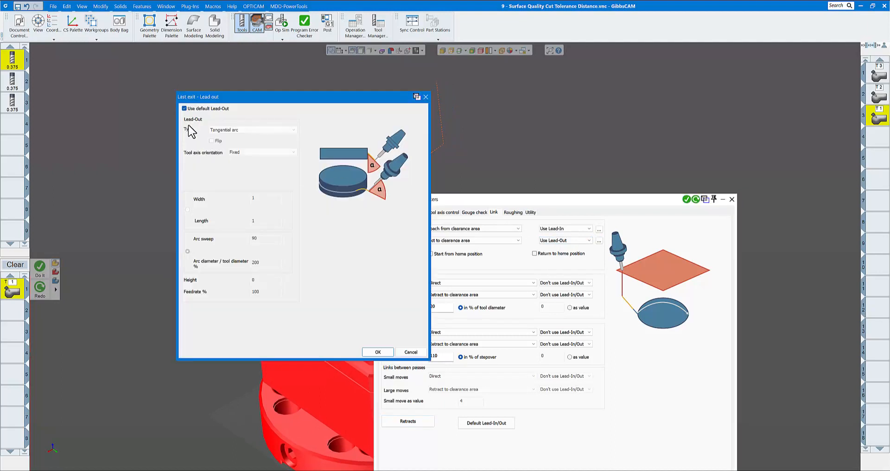
left_click(184, 109)
left_click(234, 130)
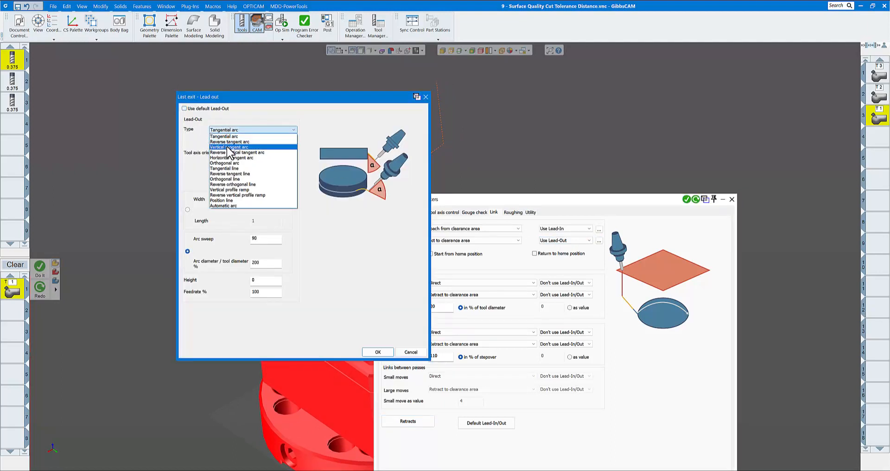
left_click(230, 153)
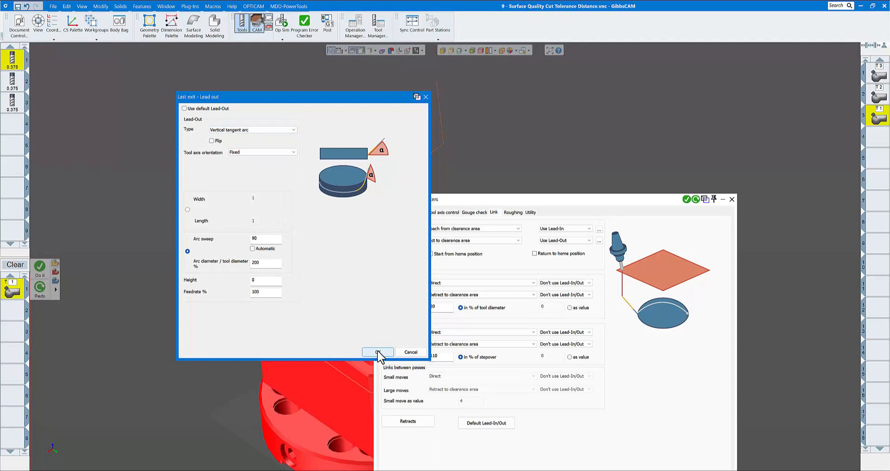
left_click(378, 352)
left_click(696, 199)
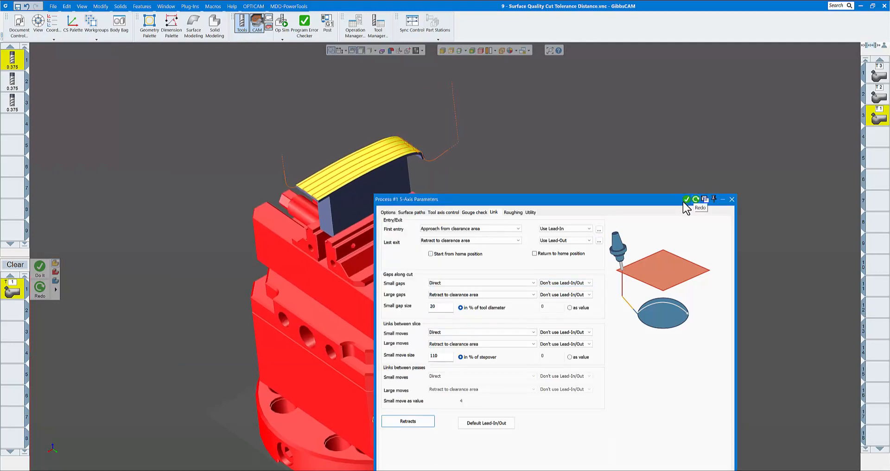
middle_click_drag(278, 169, 448, 177)
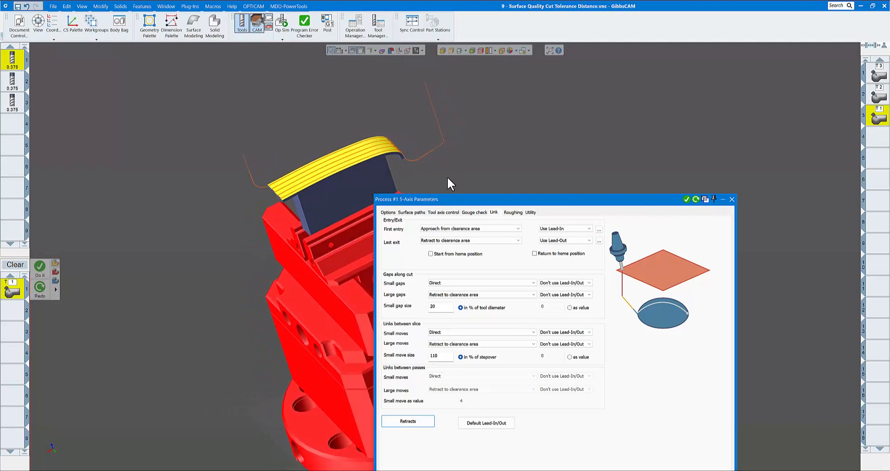
left_click(731, 200)
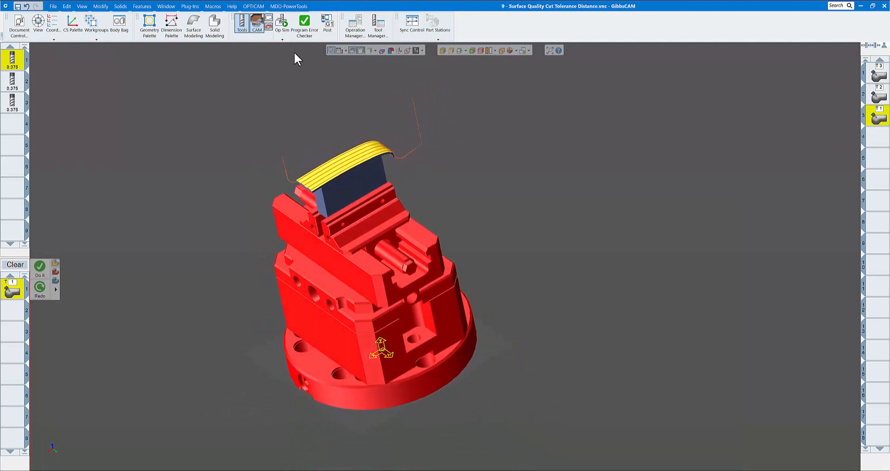
Switch to Machine Sim and play the operations from the start, adjusting the playback speed while the machine moves.
left_click(284, 40)
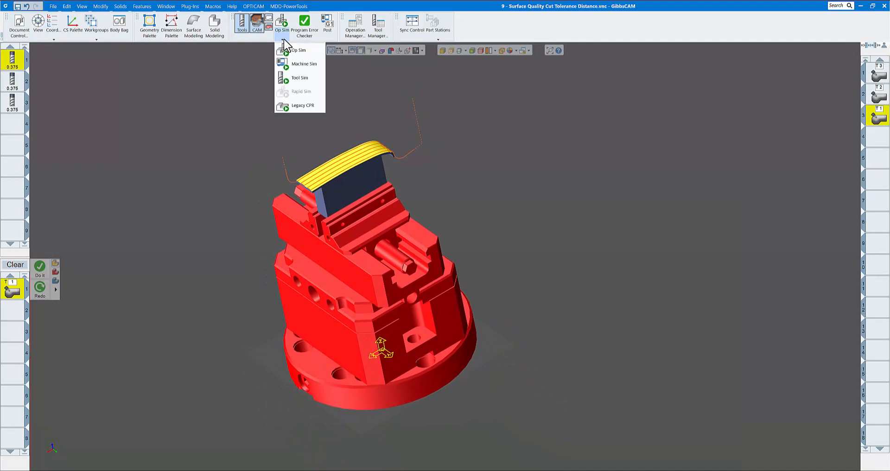
left_click(298, 66)
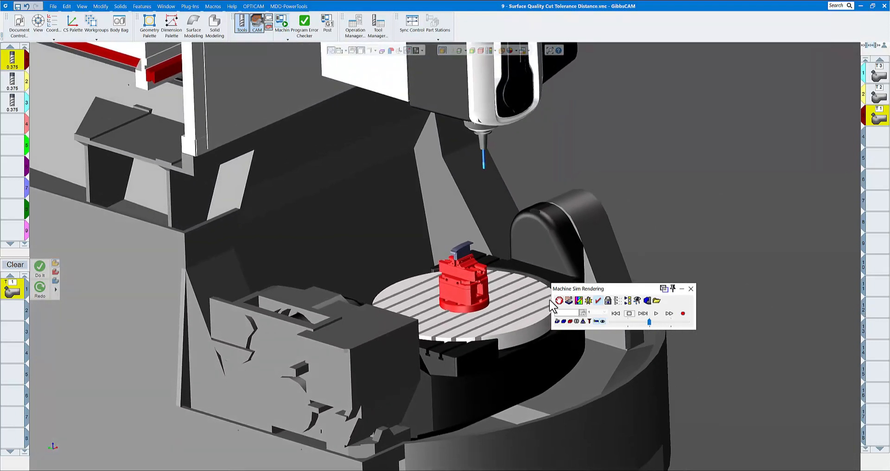
left_click(633, 321)
left_click(617, 315)
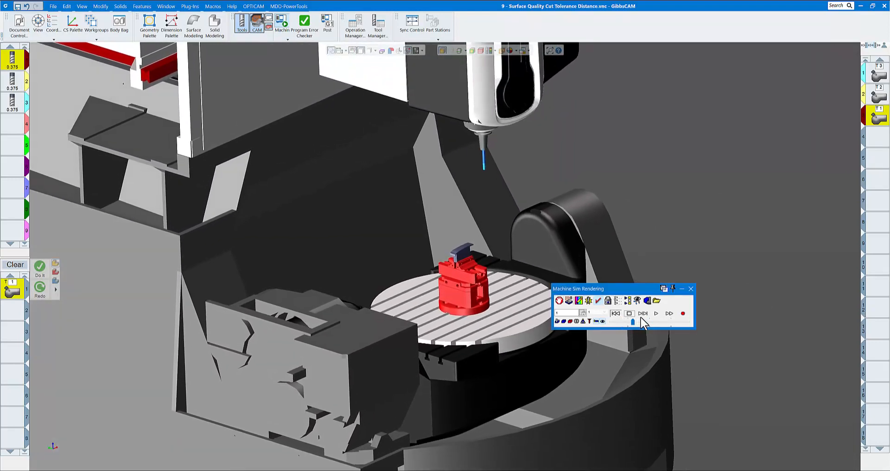
left_click(657, 314)
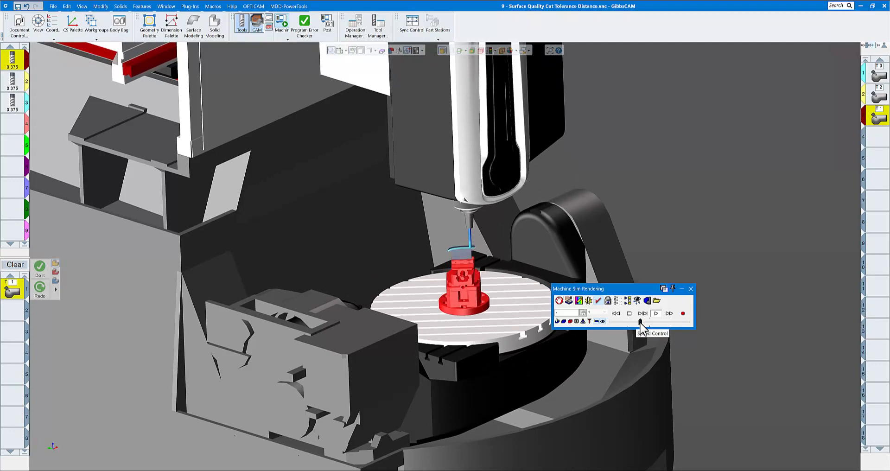
left_click_drag(640, 323, 644, 325)
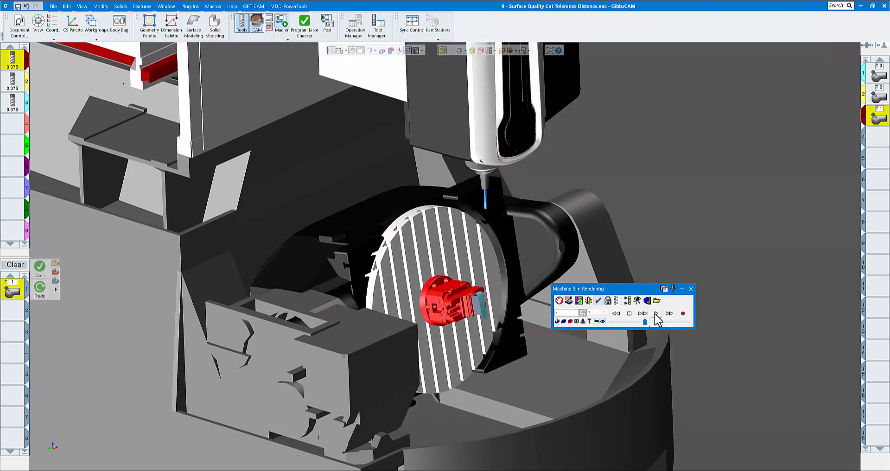
Resume the machine simulation at a faster playback speed through to the end of the program and close it.
left_click(656, 314)
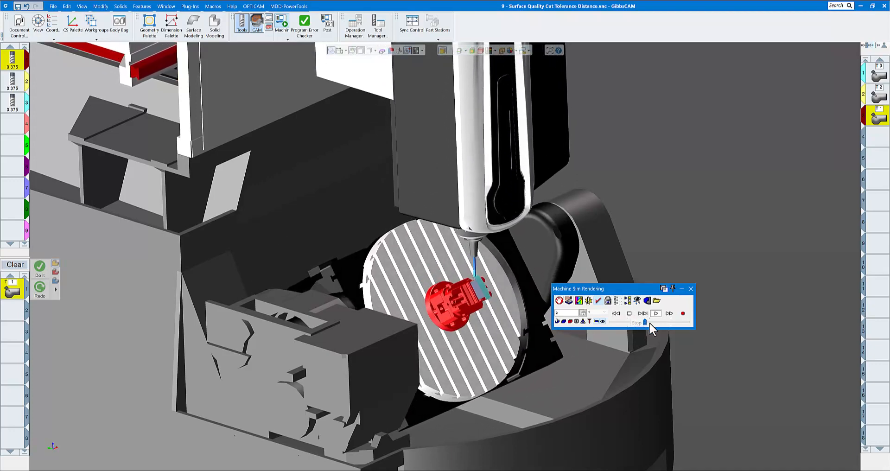
left_click(650, 322)
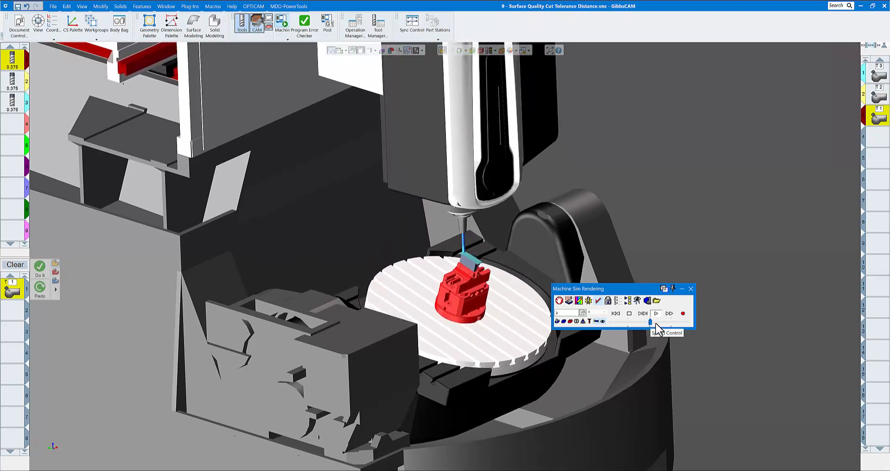
left_click(654, 322)
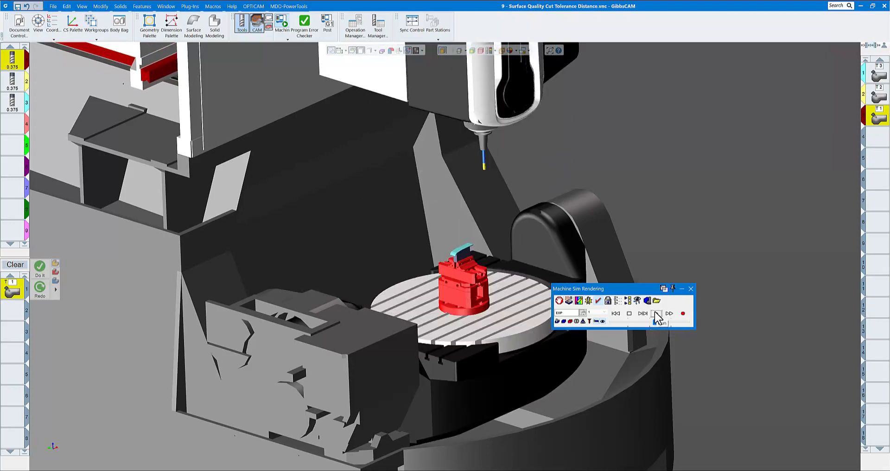
left_click(690, 289)
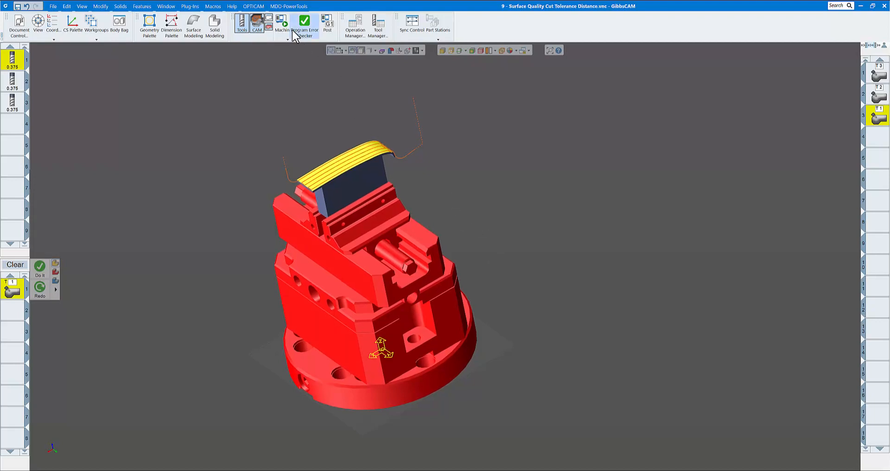
left_click(281, 21)
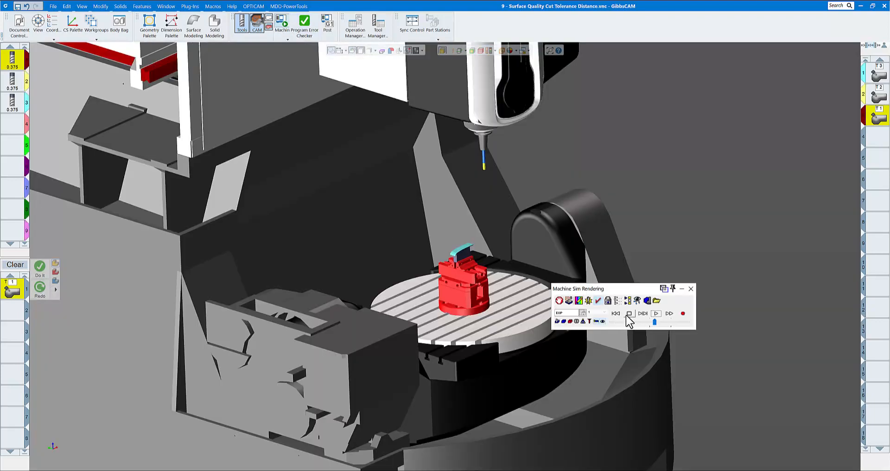
left_click(690, 289)
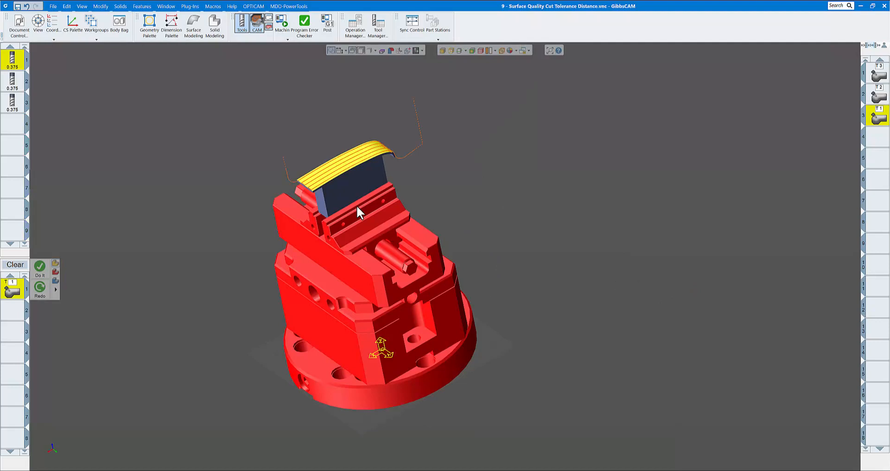
Disable the minimum and maximum limits of the 2nd rotary axis (A101) in My Work Area 1 and update the operations.
middle_click_drag(249, 167, 258, 167)
left_click(28, 31)
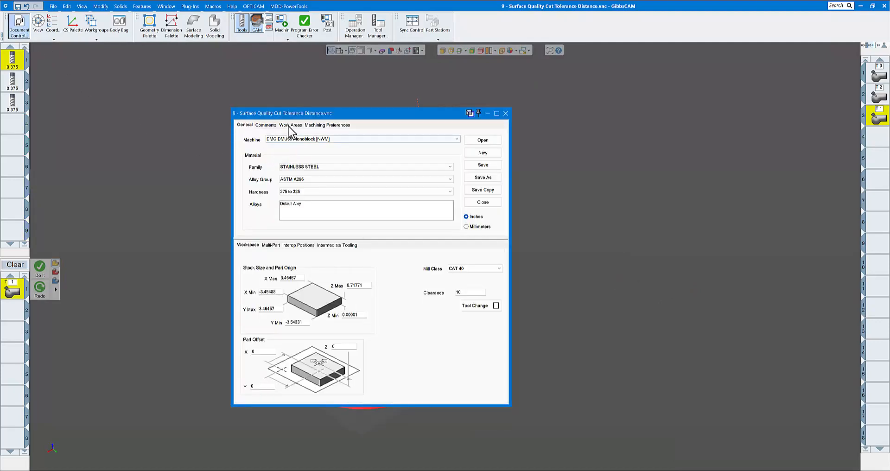
left_click(290, 125)
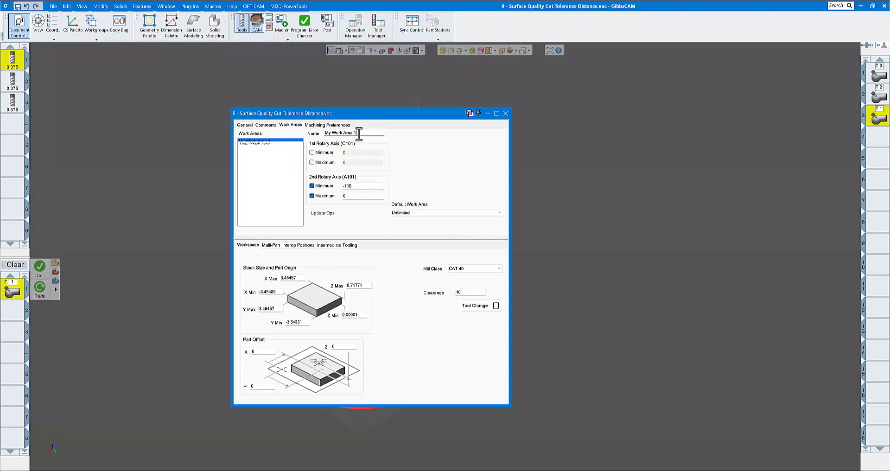
left_click(312, 186)
left_click(312, 196)
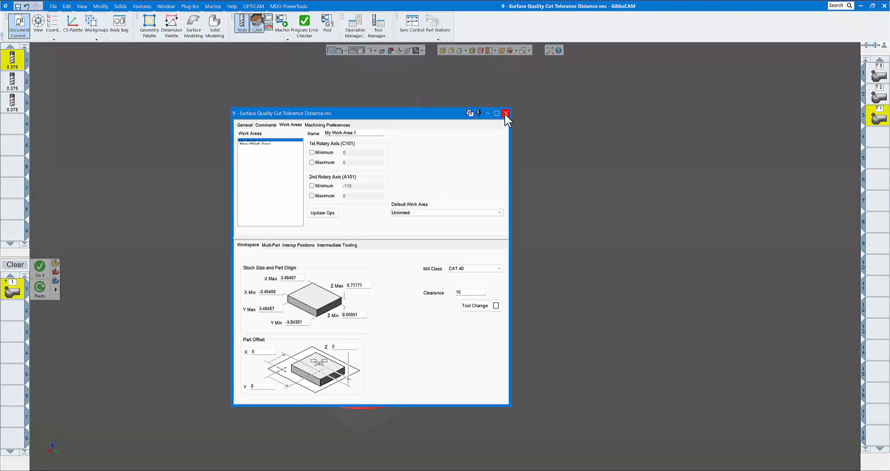
left_click(326, 214)
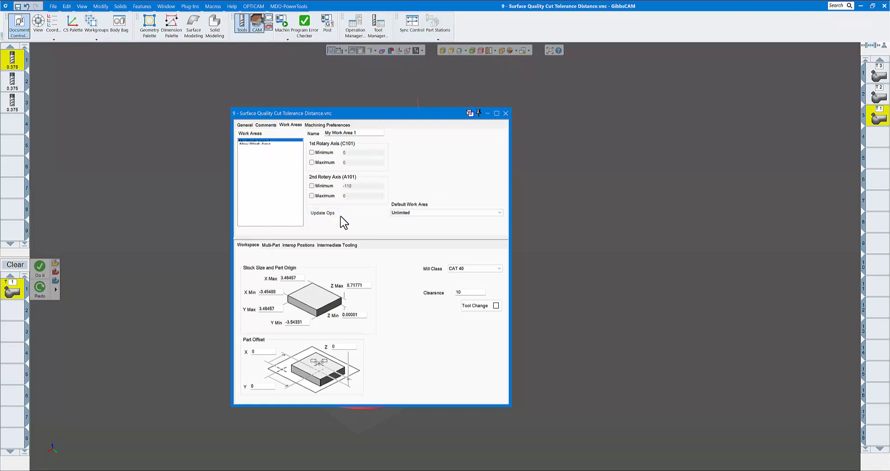
Select the T 3, T 2 and T 1 operations together and close the document control settings.
left_click(877, 76)
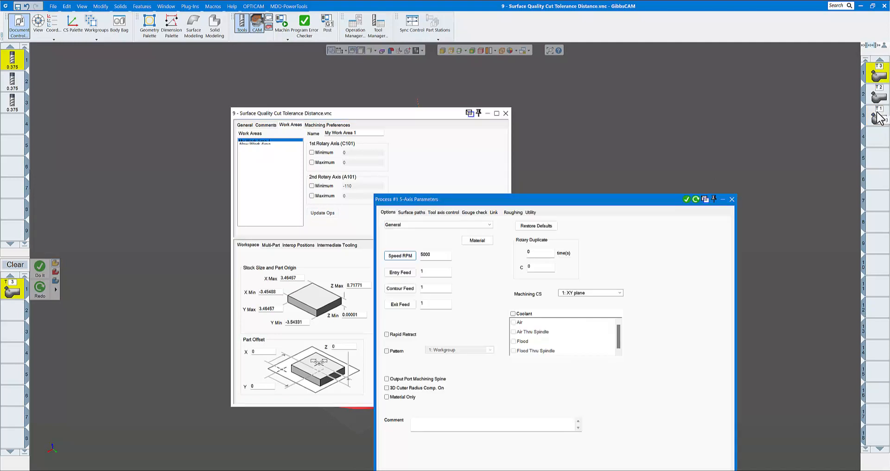
left_click(730, 199)
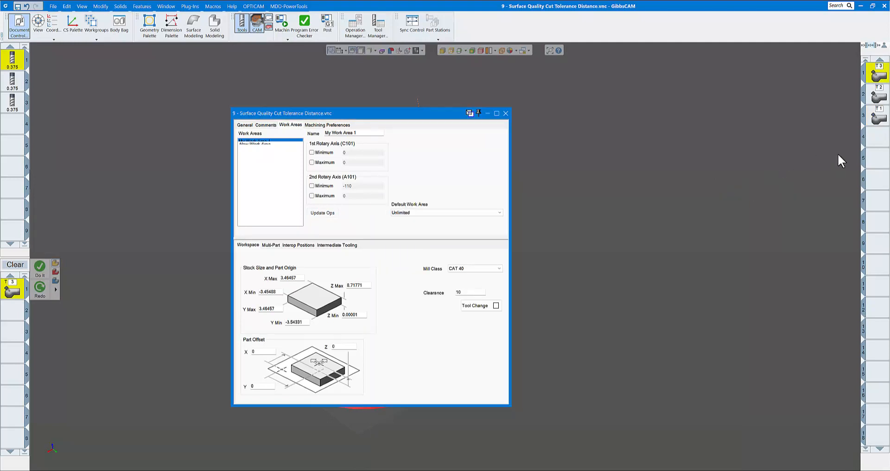
left_click(877, 119, "shift")
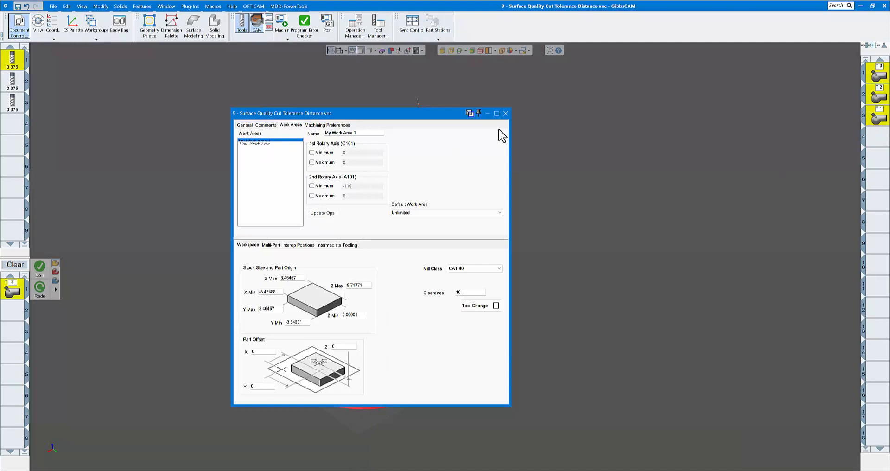
left_click(506, 113)
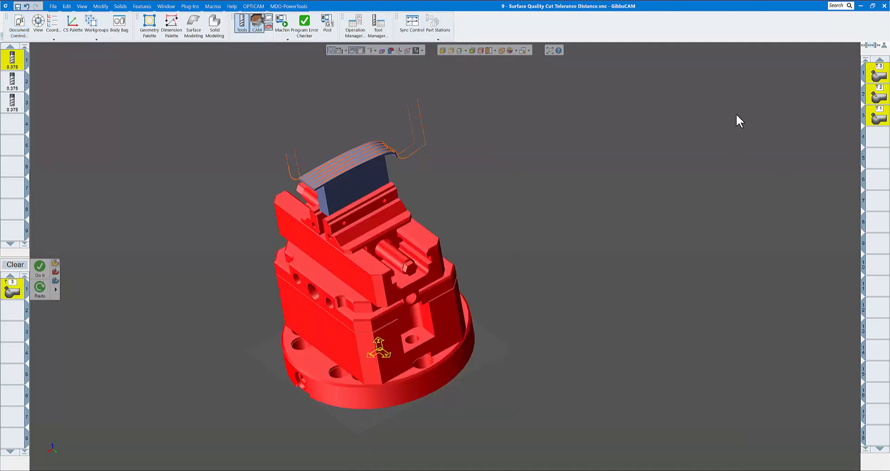
Set the work area of the T 3 operation to Unlimited in its operation data and close the dialog.
right_click(878, 76)
left_click(845, 80)
right_click(874, 75)
left_click(844, 77)
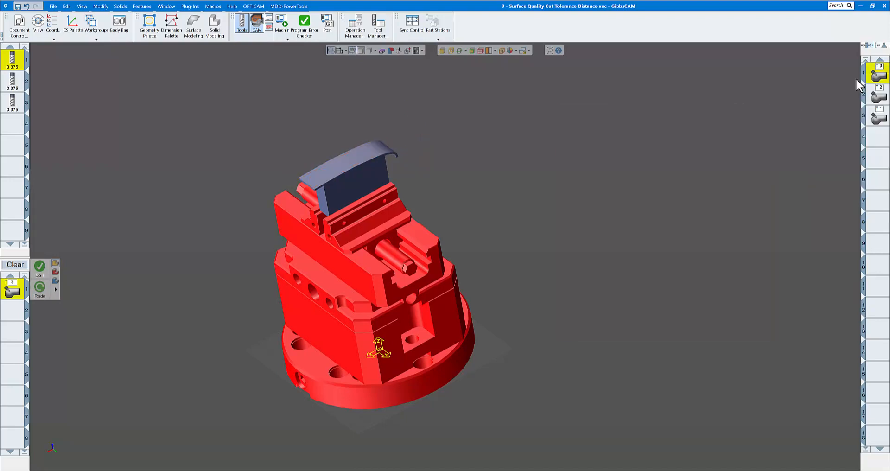
left_click(614, 238)
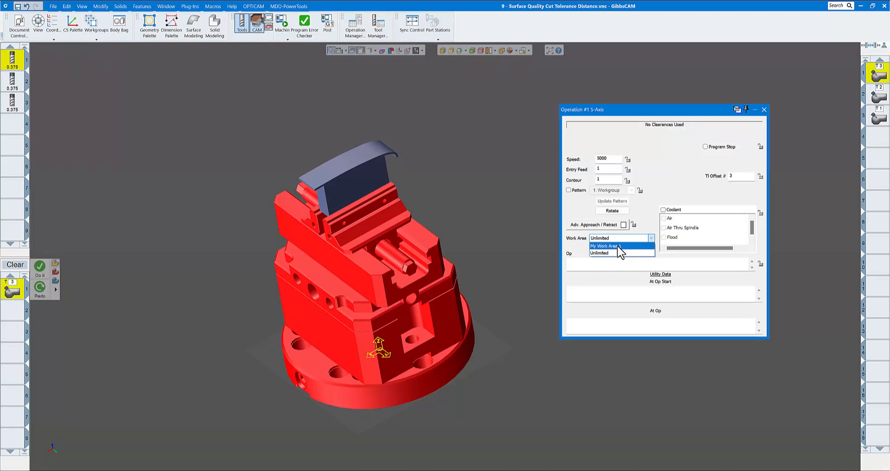
left_click(603, 253)
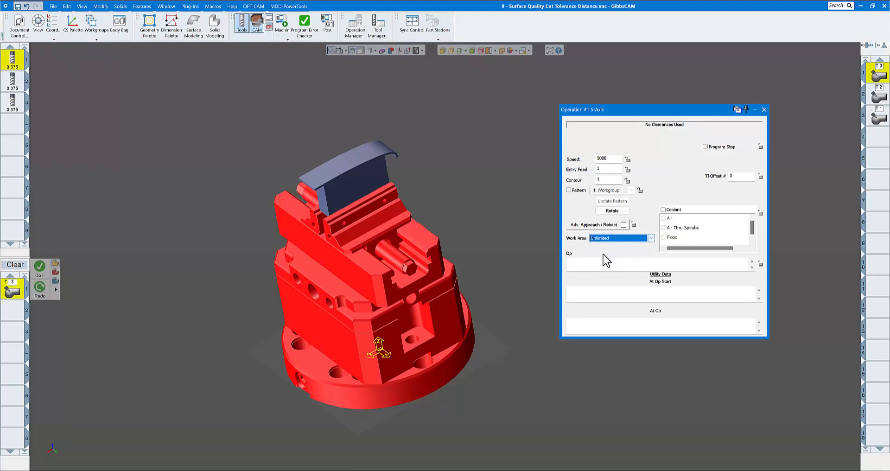
left_click(764, 110)
Check the work area assigned to the T 2 and T 1 operations in their operation data.
right_click(878, 97)
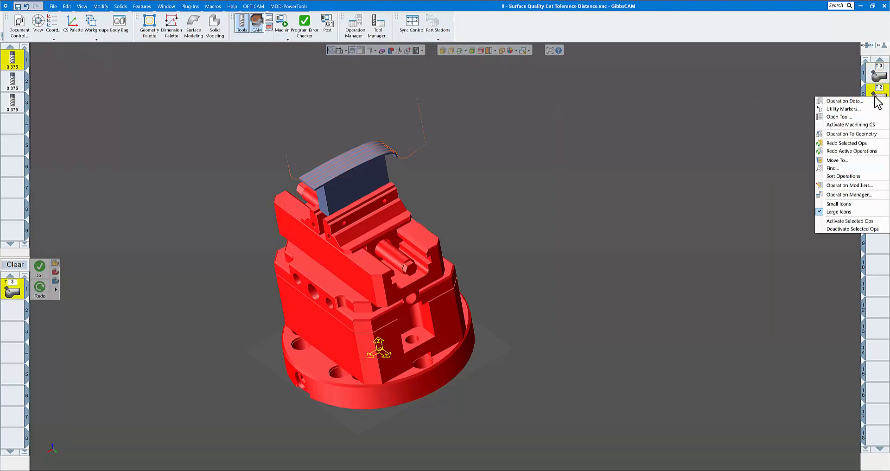
left_click(830, 113)
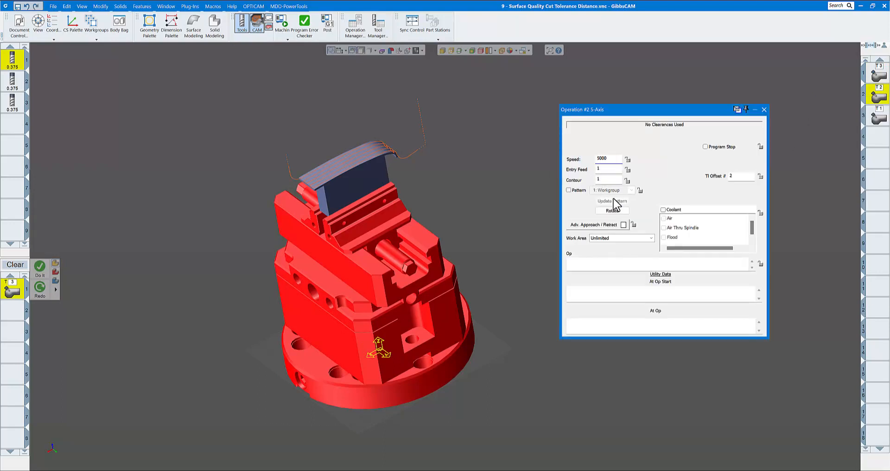
left_click(878, 120)
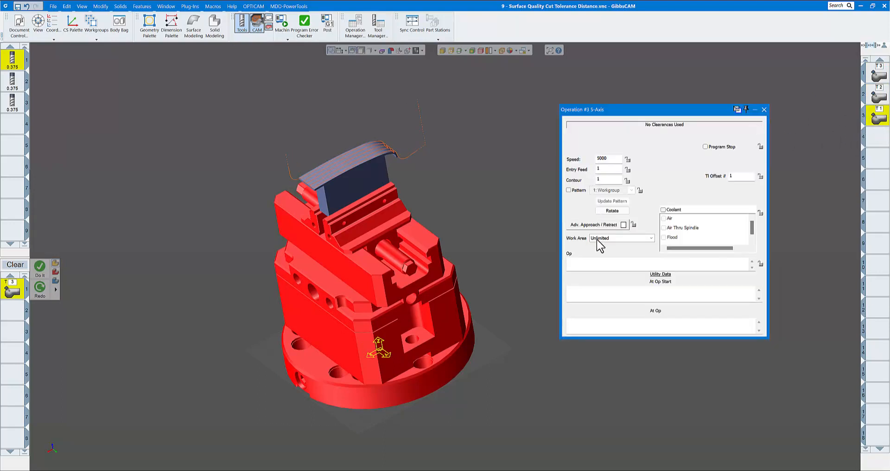
left_click(764, 109)
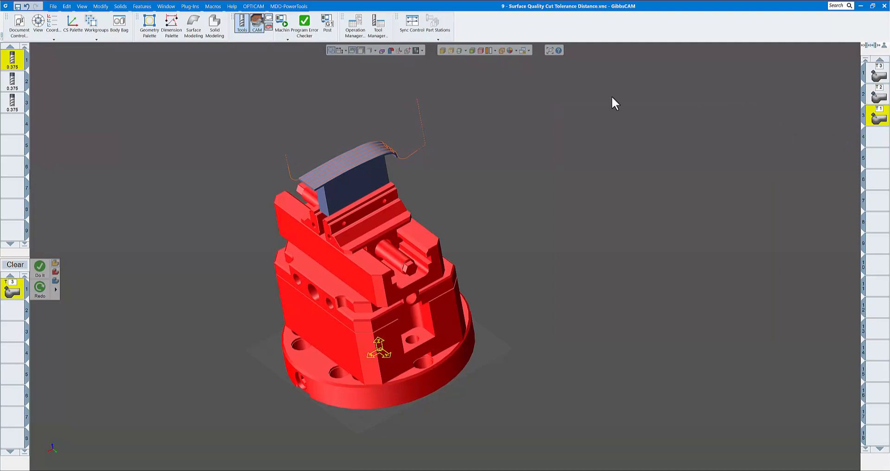
Play the operations in Machine Sim at a slower speed, then stop and replay them from the start.
left_click(282, 26)
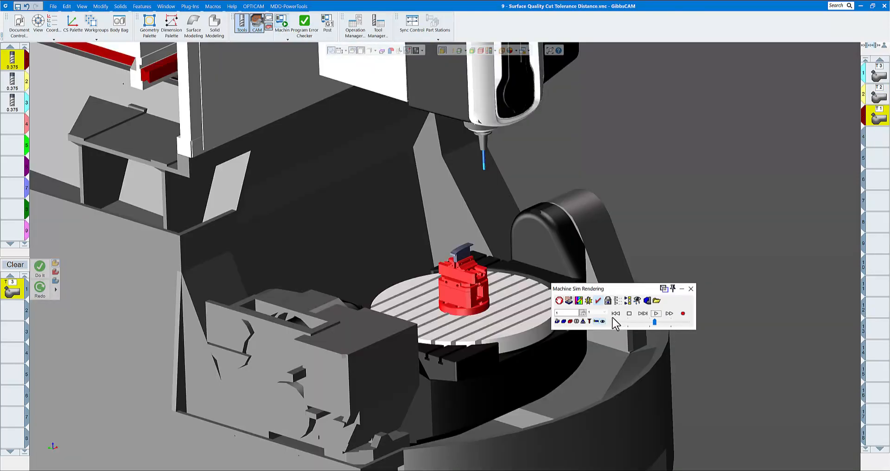
left_click(617, 314)
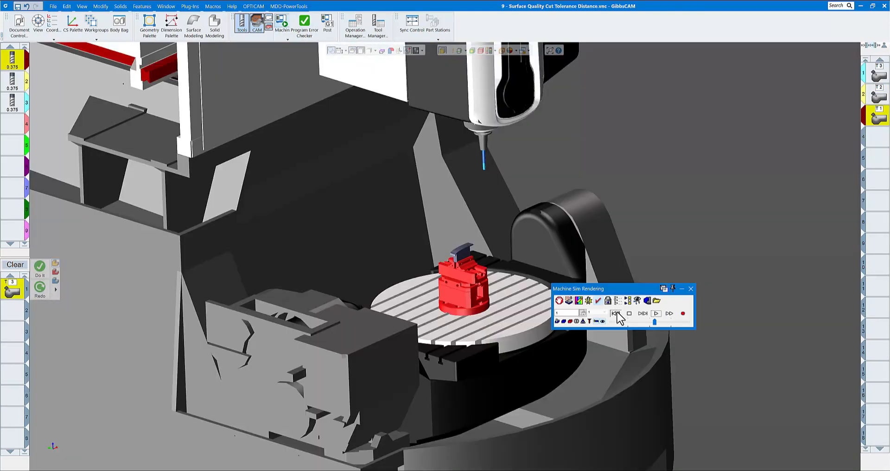
left_click(656, 314)
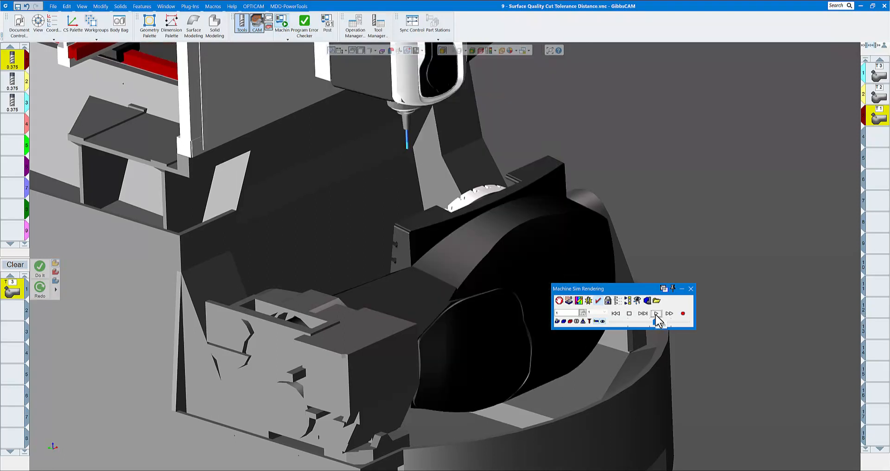
left_click(640, 321)
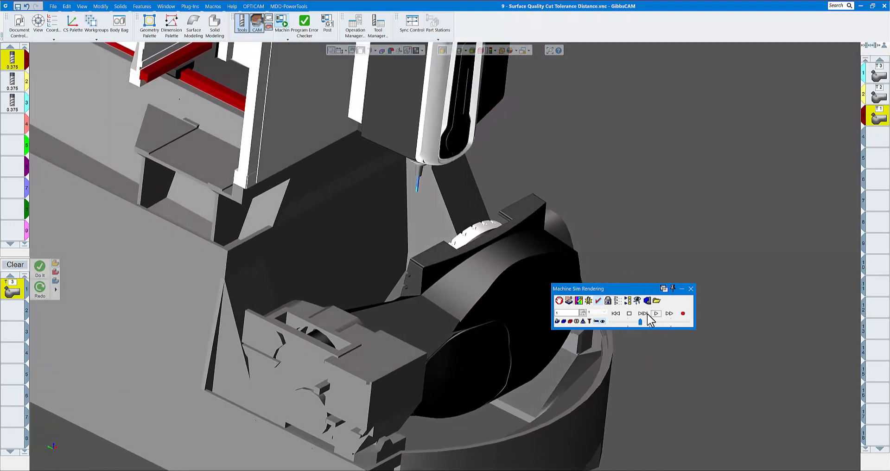
left_click(630, 315)
left_click(617, 314)
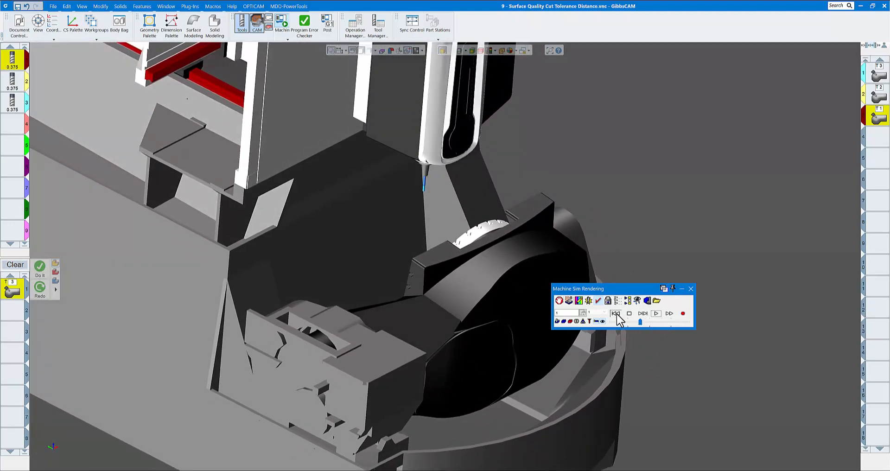
left_click(657, 313)
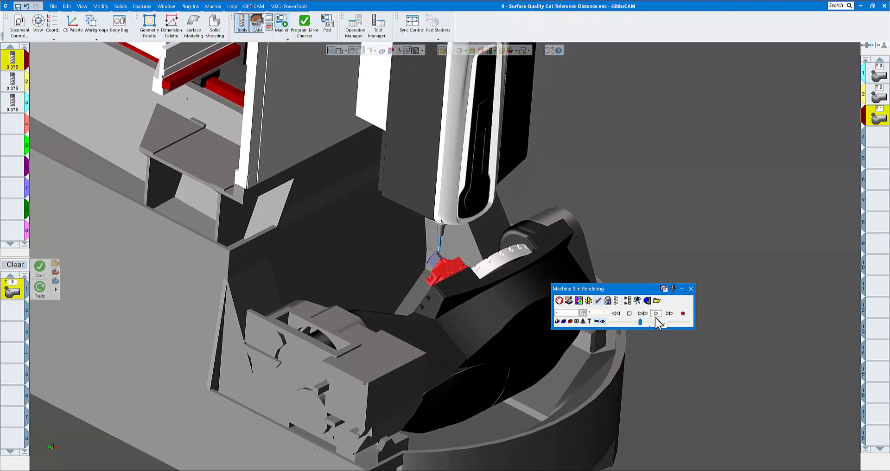
Speed up the machine simulation, pause and resume it, fast-forward through the T 2 and T 3 passes, and close it.
left_click(645, 323)
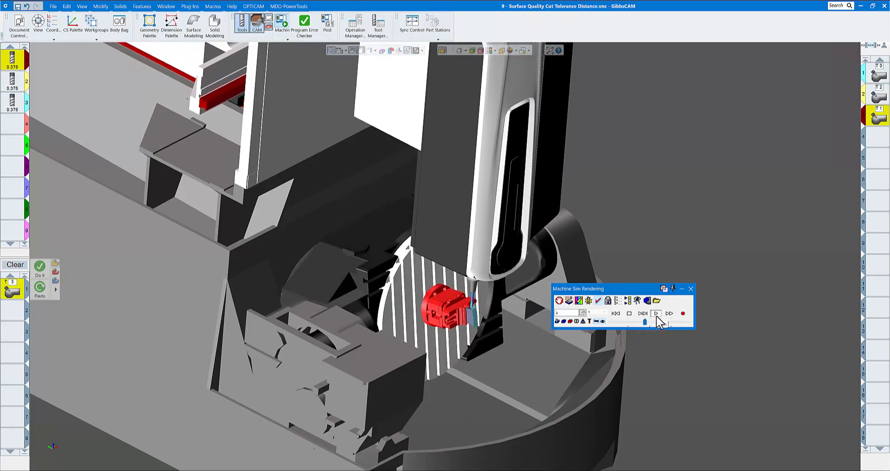
left_click(629, 314)
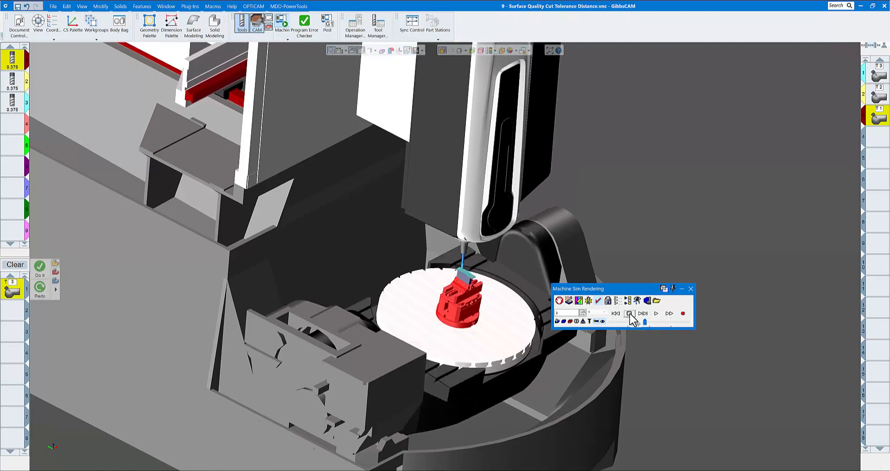
left_click(656, 313)
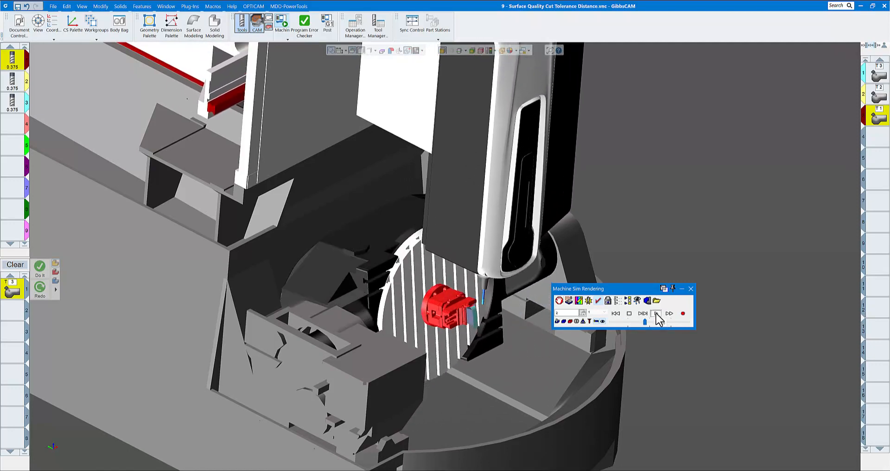
left_click(669, 315)
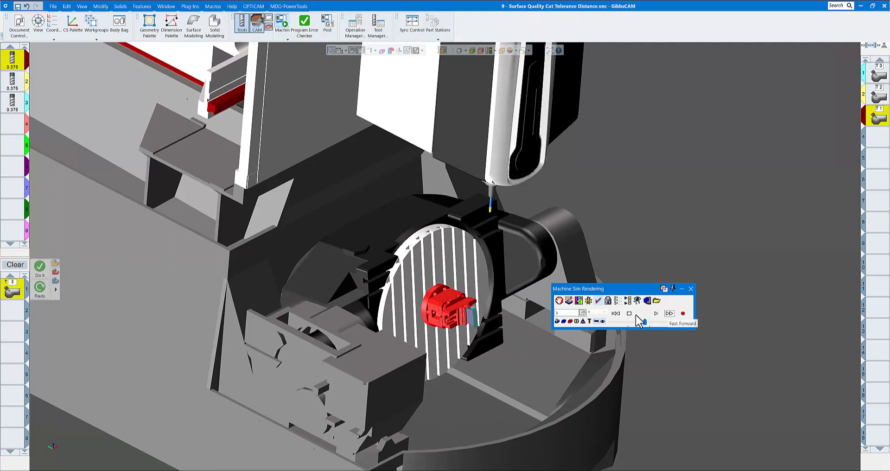
left_click(658, 314)
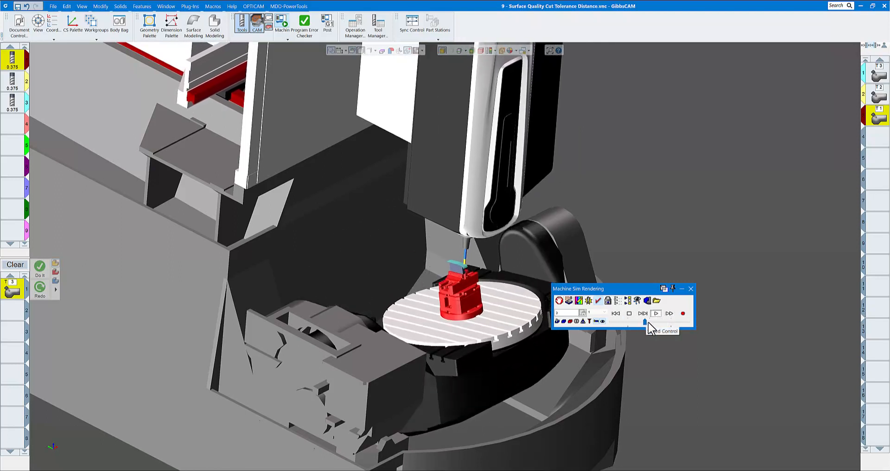
left_click(690, 288)
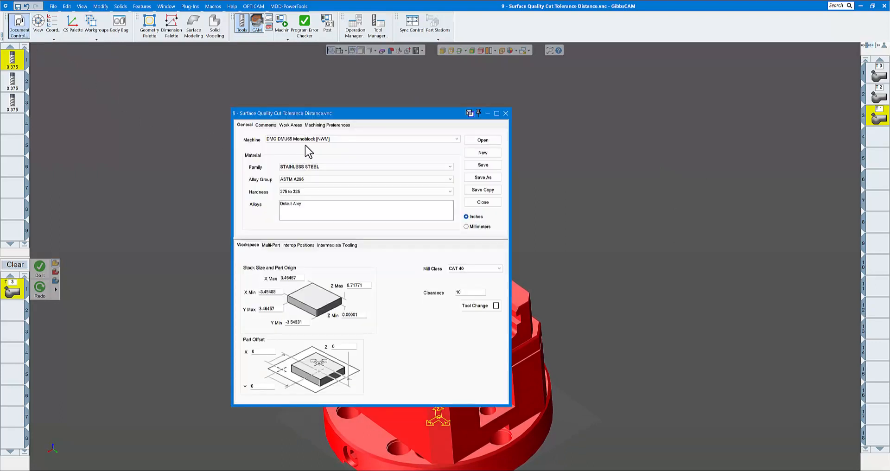
Enable the 2nd rotary axis (A101) limits in My Work Area 1 with a minimum of -110 and a maximum of 0.
left_click(289, 124)
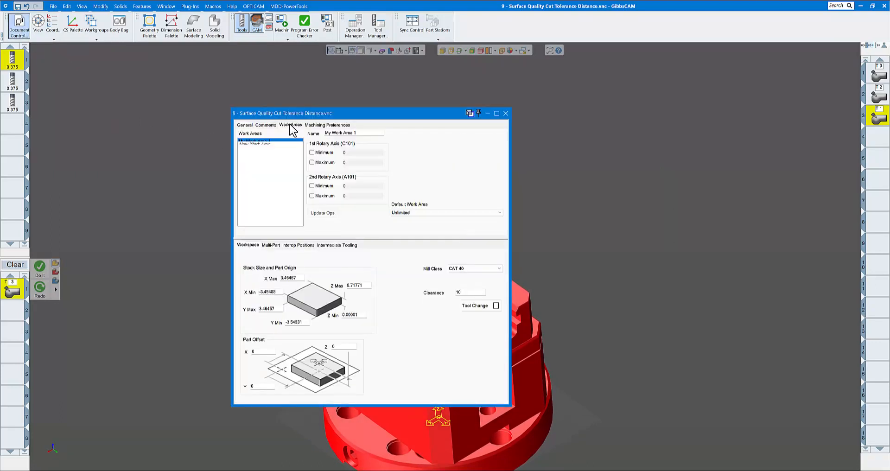
left_click(311, 185)
left_click(312, 196)
left_click_drag(356, 186, 329, 182)
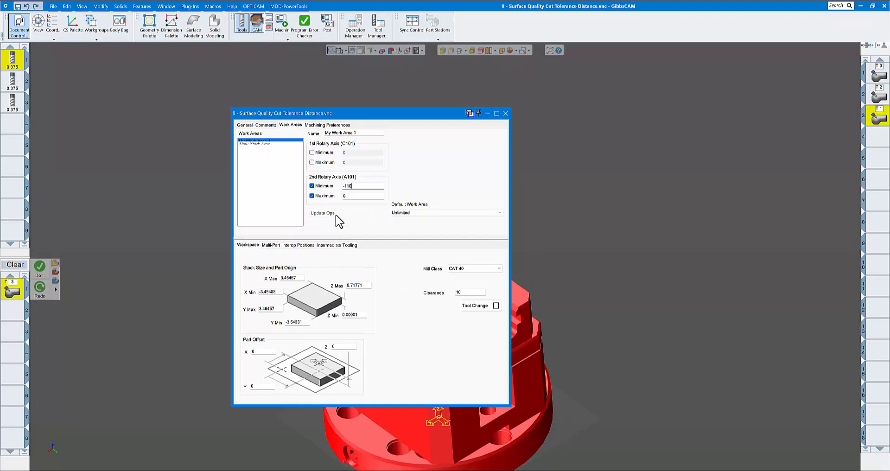
left_click(505, 113)
Assign My Work Area 1 to the T 3 operation in its operation data and close the dialog.
right_click(876, 73)
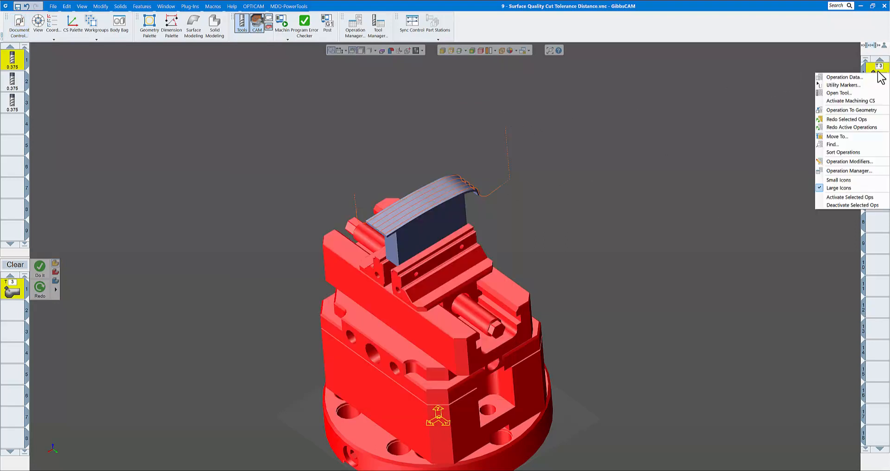
left_click(850, 77)
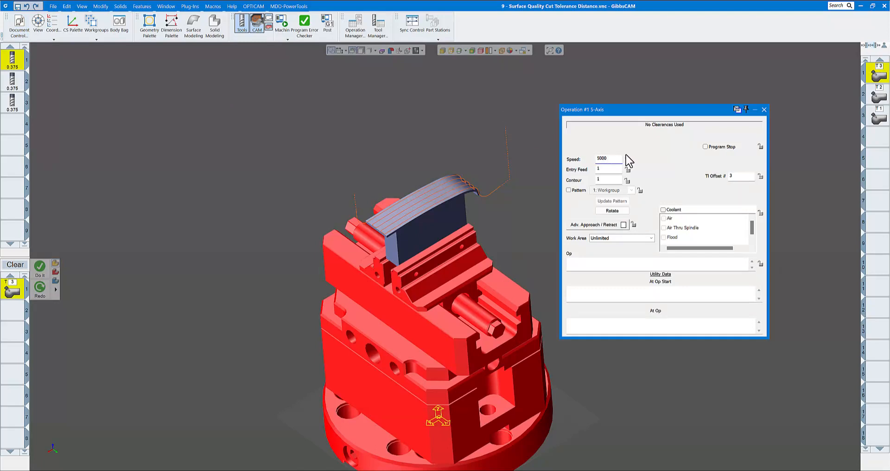
left_click(650, 238)
left_click(633, 246)
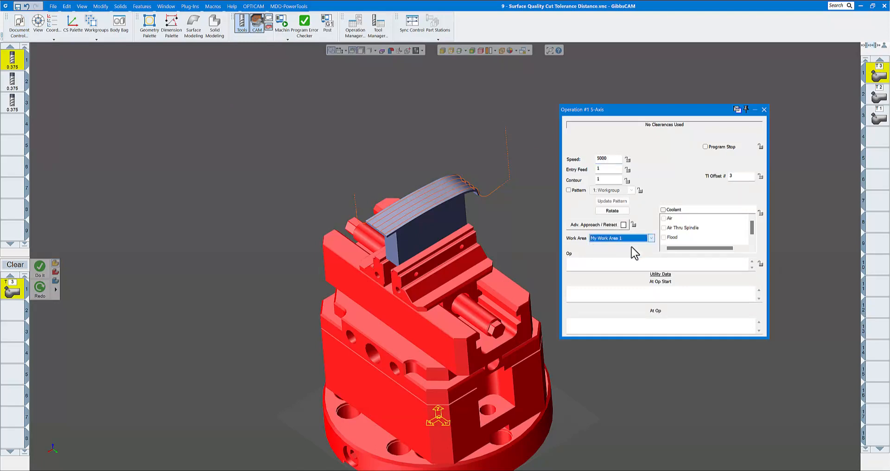
left_click(764, 111)
Assign My Work Area 1 to the T 1 operation in its operation data and close the dialog.
right_click(877, 121)
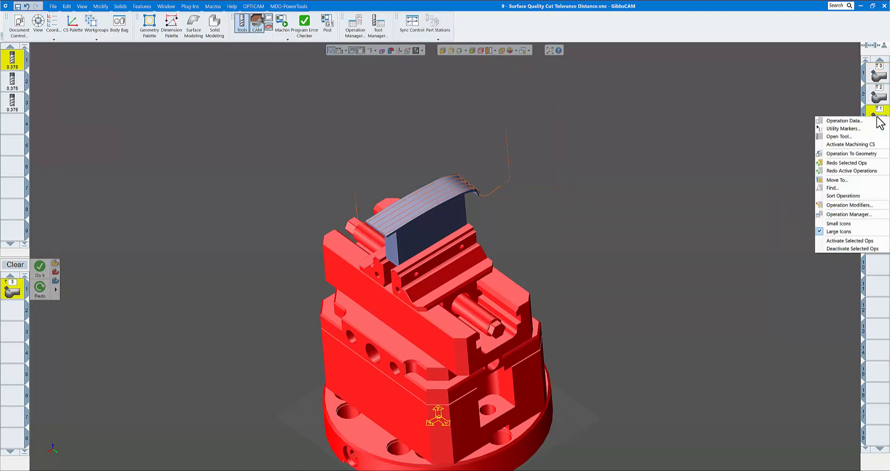
left_click(849, 122)
left_click(605, 239)
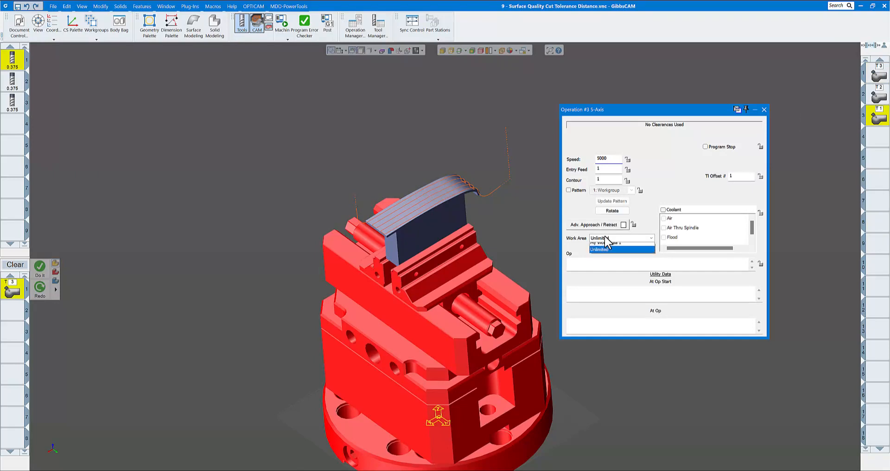
left_click(610, 245)
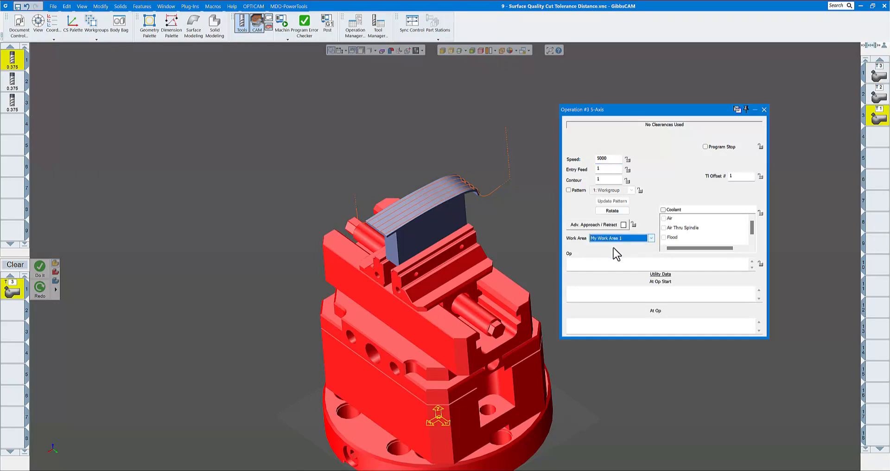
left_click(764, 110)
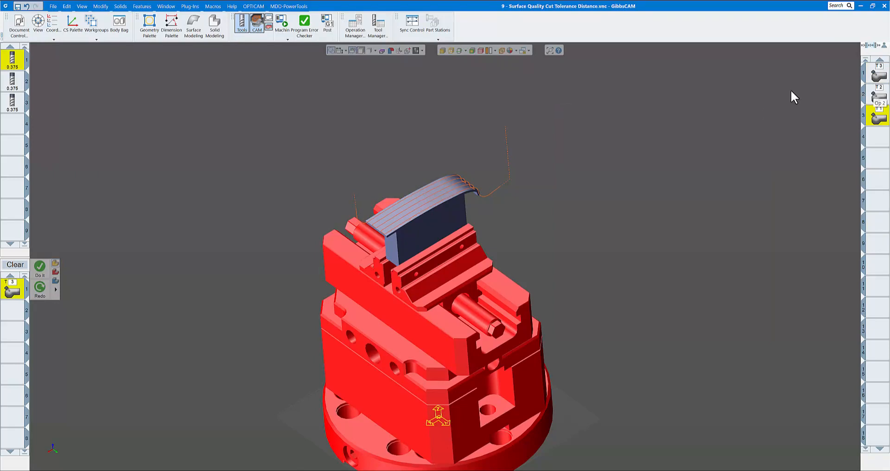
Run the operations in Machine Sim, fast-forward between them, and raise the playback speed through to the end of the program.
left_click(284, 27)
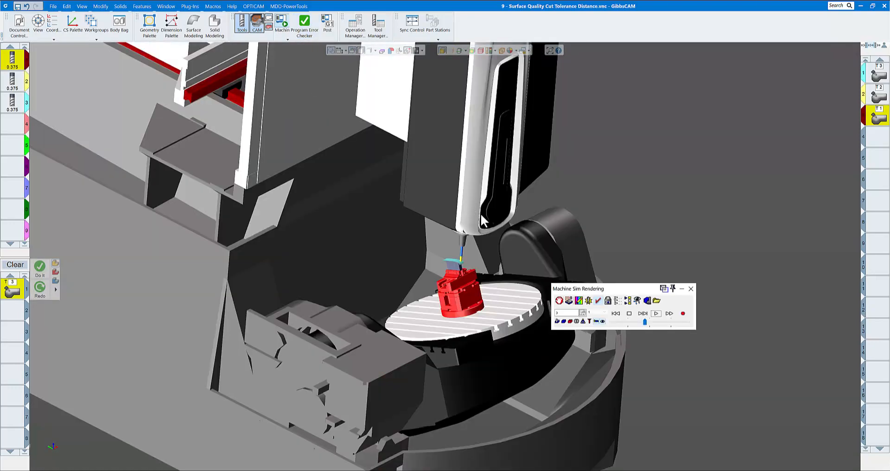
left_click(656, 314)
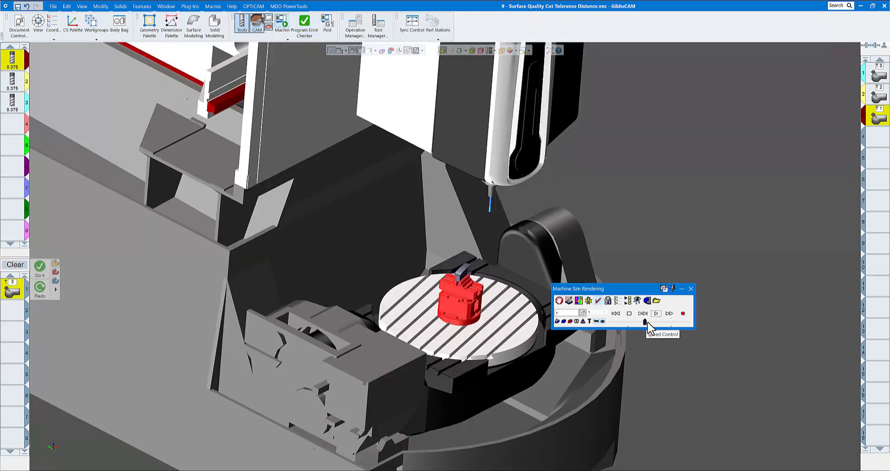
left_click(656, 314)
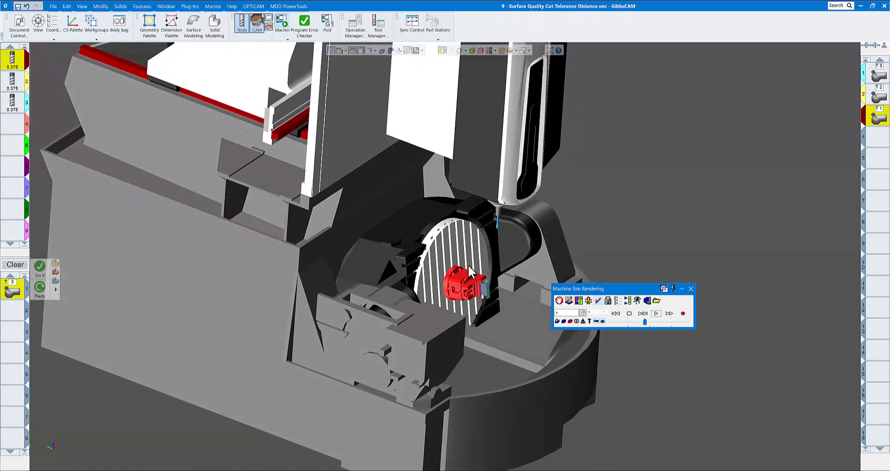
left_click(669, 314)
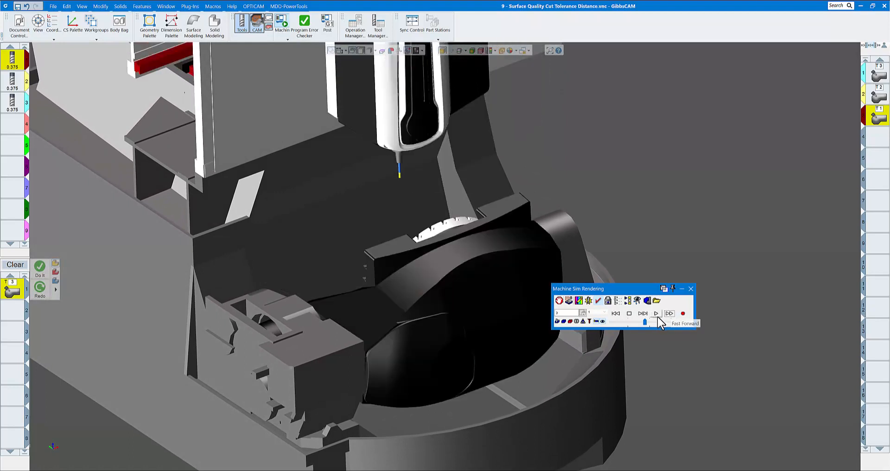
left_click(656, 314)
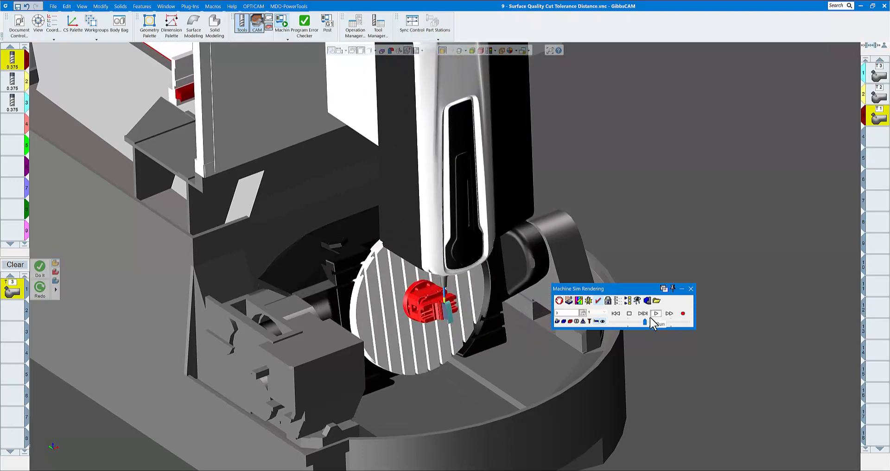
left_click_drag(649, 321, 651, 320)
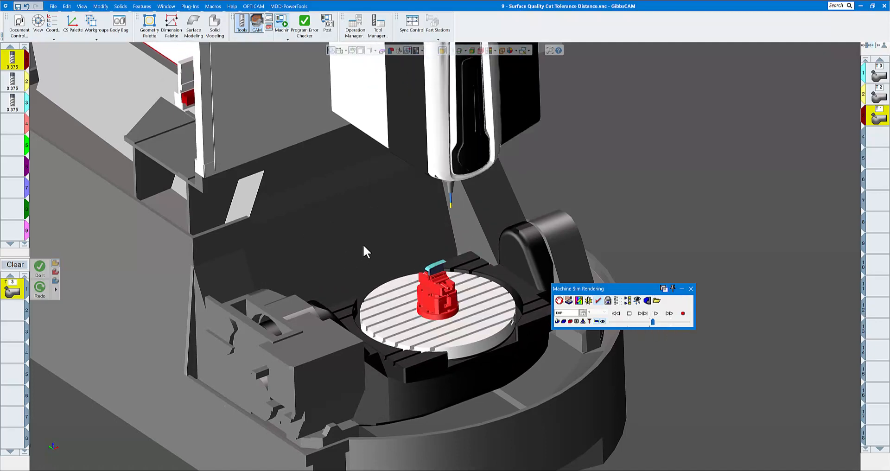
Inspect the machined part, rewind Machine Sim, skip ahead through the operations, run the program to its end, and close the simulation.
scroll(515, 305, "up", 6)
middle_click_drag(474, 288, 616, 314)
left_click(615, 313)
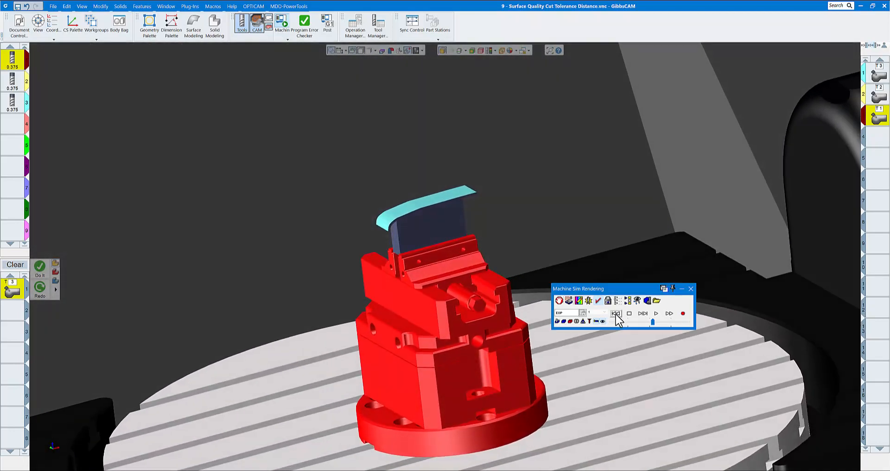
left_click(670, 314)
left_click(669, 314)
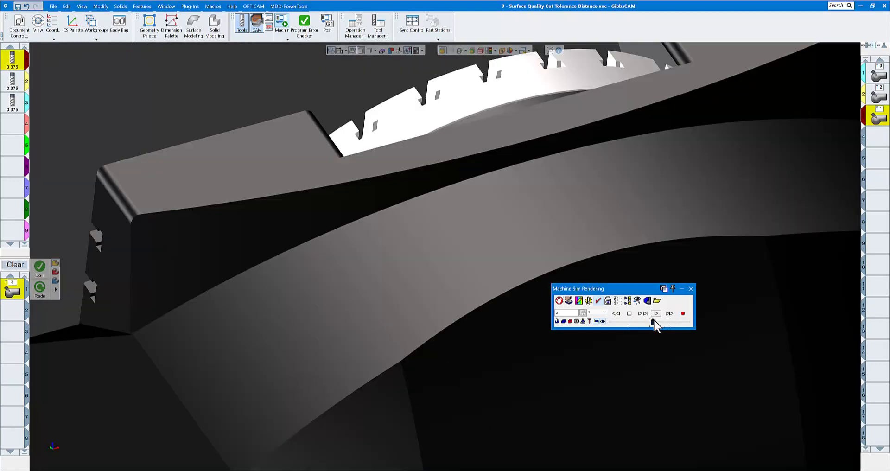
left_click(655, 313)
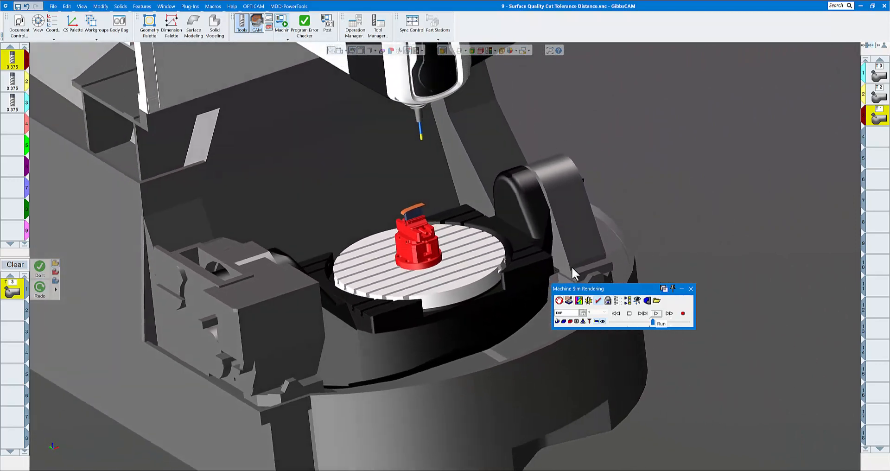
left_click(690, 288)
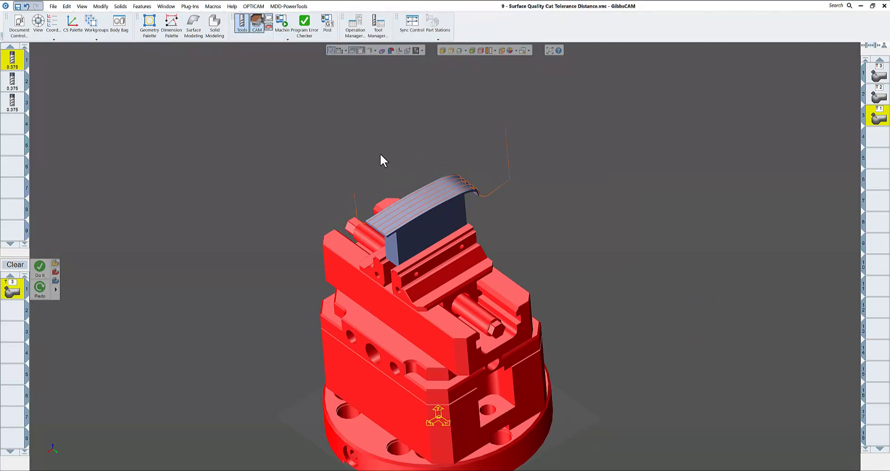
scroll(417, 139, "down", 3)
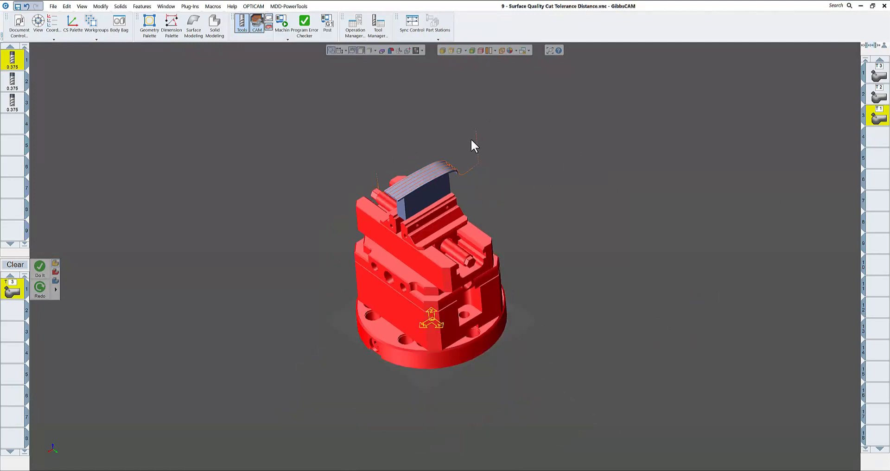
scroll(471, 143, "down", 2)
scroll(473, 154, "up", 2)
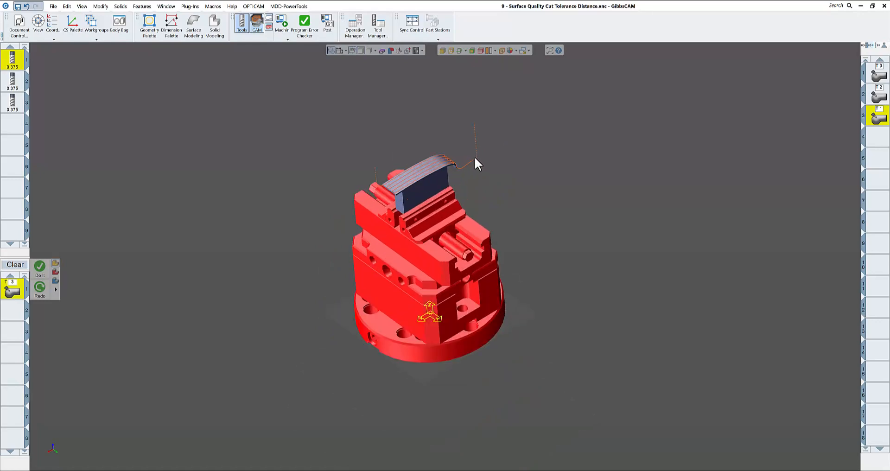
scroll(475, 158, "up", 4)
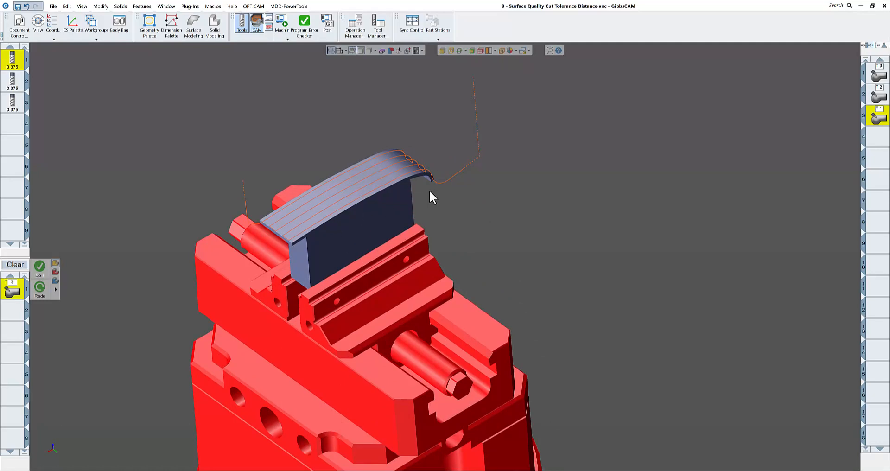
scroll(457, 194, "down", 3)
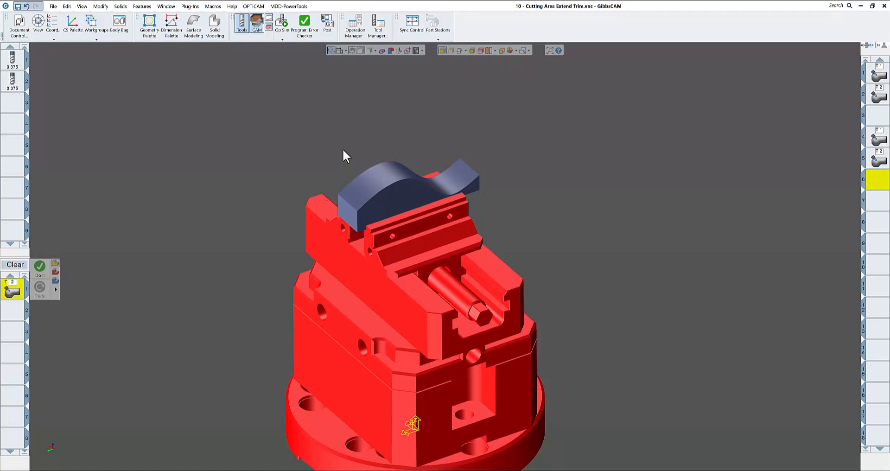
Review the surface path parameters of operation 1 (T 1) and close them without changes.
left_click(364, 143)
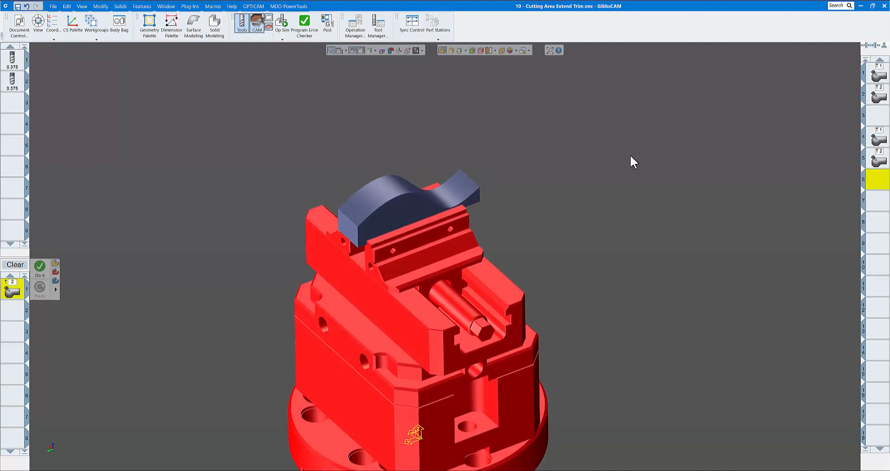
double_click(878, 80)
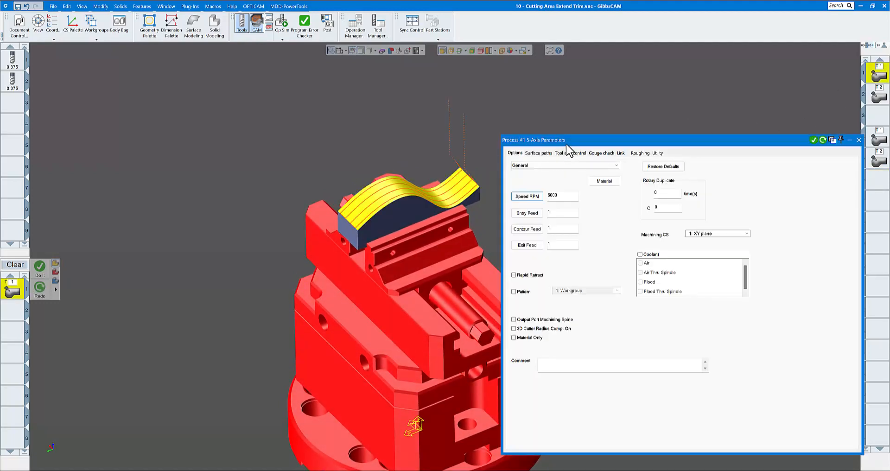
left_click_drag(563, 140, 497, 111)
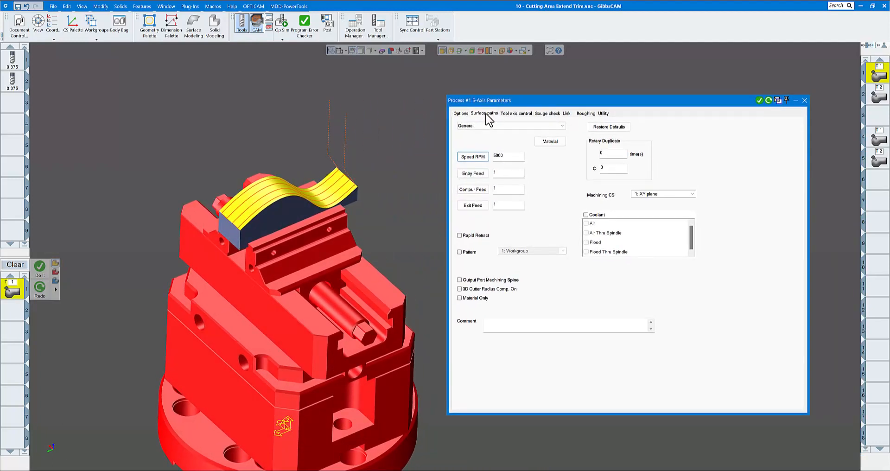
left_click(485, 113)
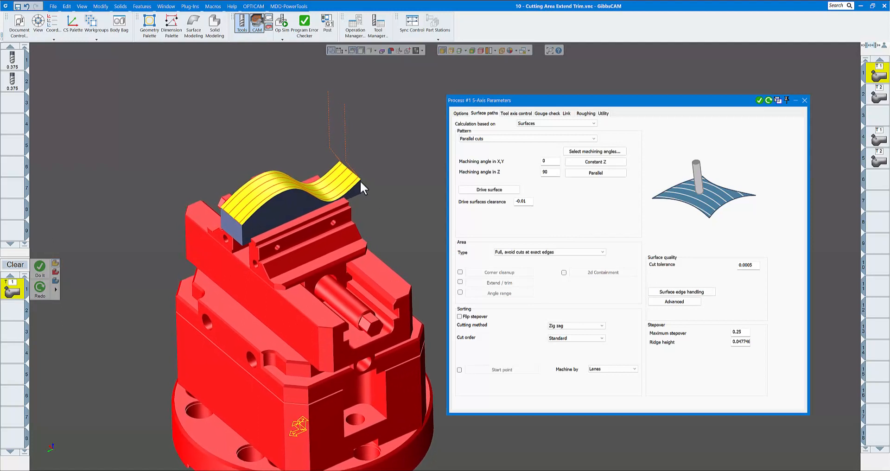
left_click(804, 100)
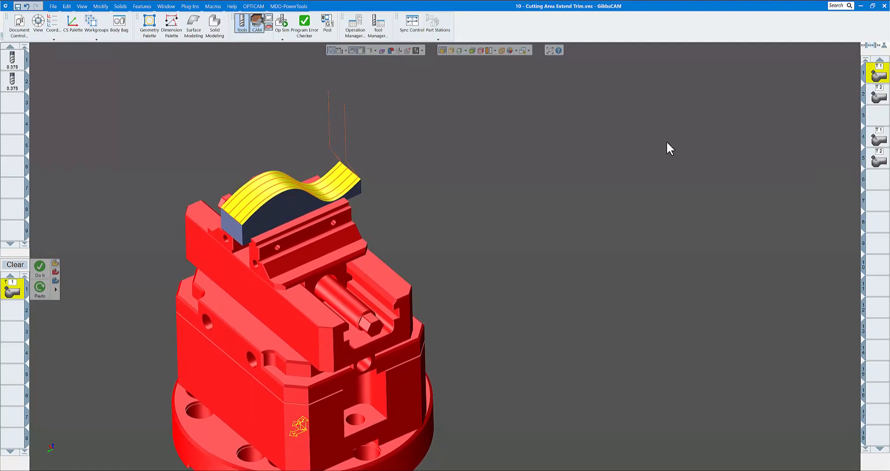
Simulate operation 1 (T 1) in Op Sim at a slightly raised playback speed, and close the simulation.
left_click(284, 28)
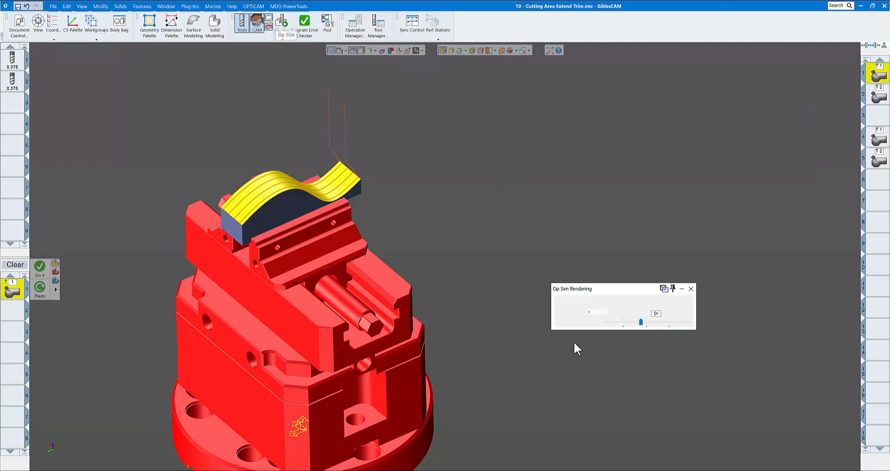
left_click(559, 301)
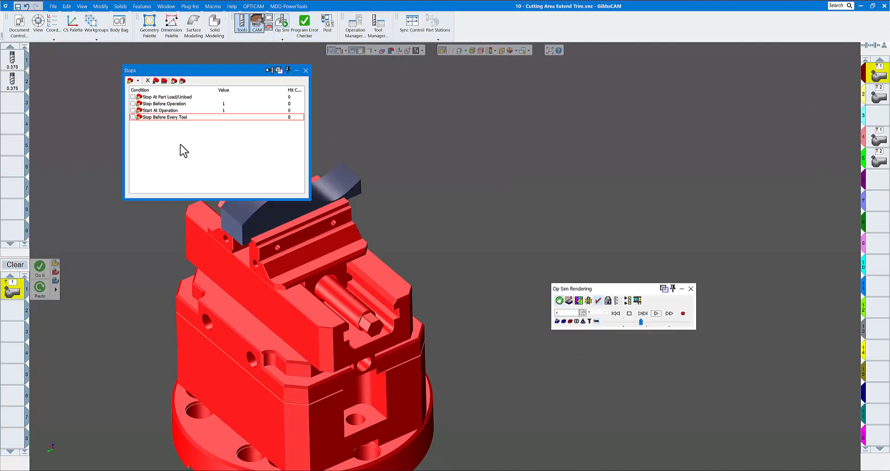
left_click(305, 70)
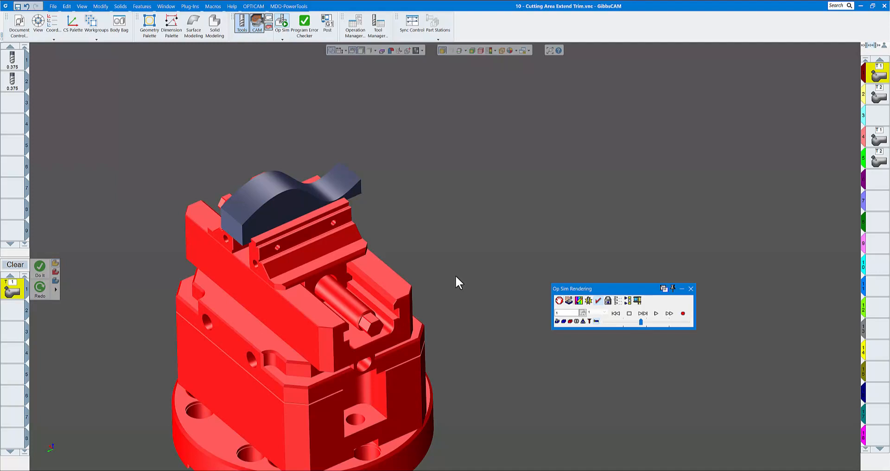
left_click(656, 314)
left_click_drag(642, 322, 647, 322)
left_click(656, 314)
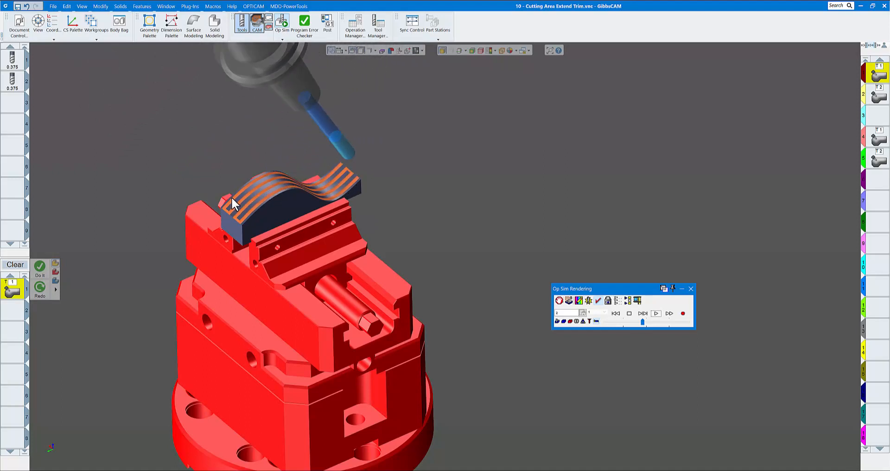
left_click(691, 289)
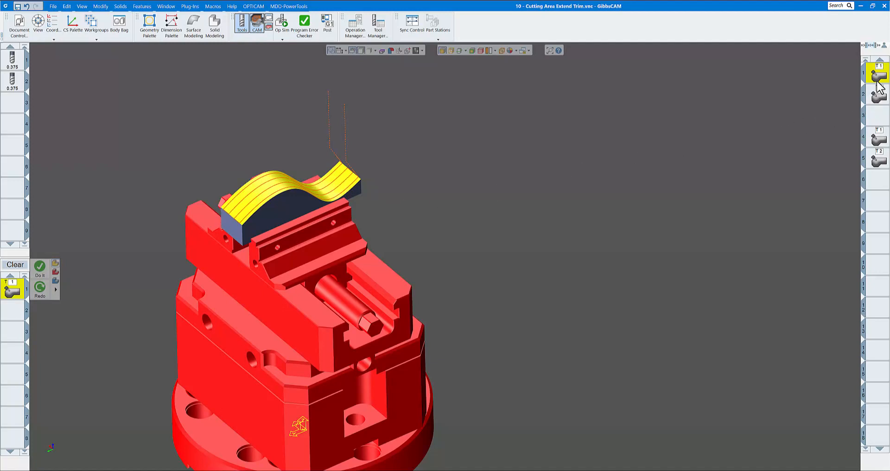
In operation 2 (T 2), set the Extend / Trim tangential extensions to values of 0.2 at start and end, and recalculate the toolpath.
double_click(878, 95)
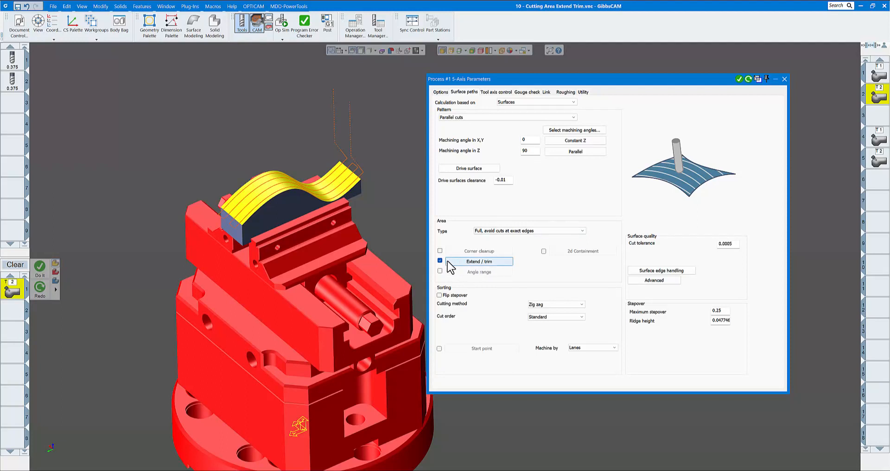
left_click(479, 262)
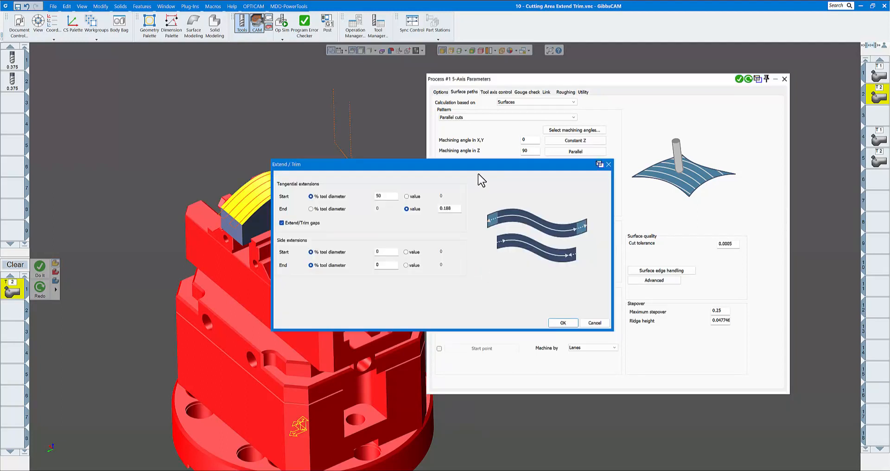
left_click_drag(466, 165, 601, 77)
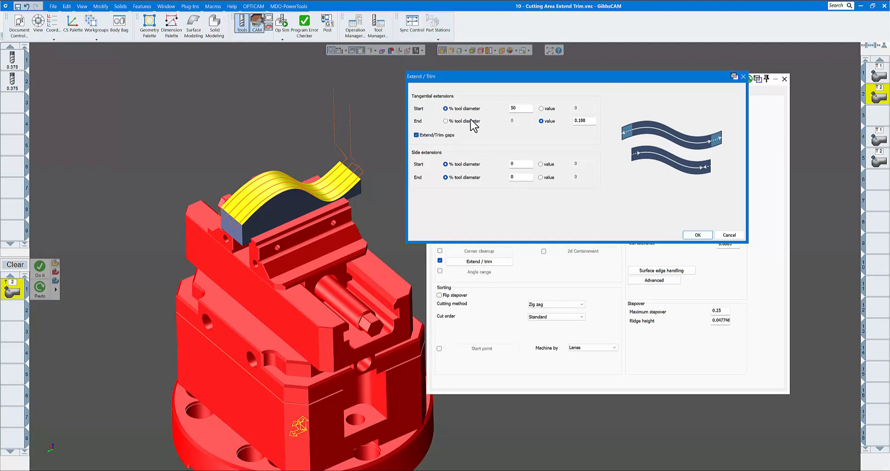
left_click(445, 121)
left_click(541, 108)
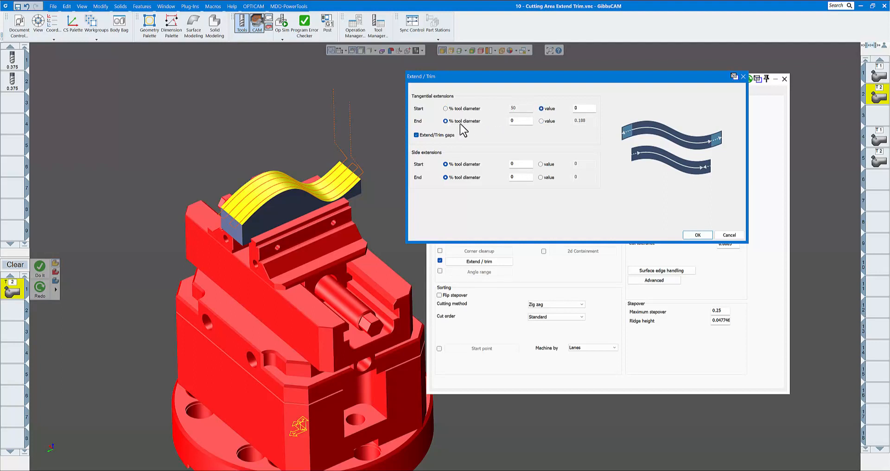
left_click(541, 121)
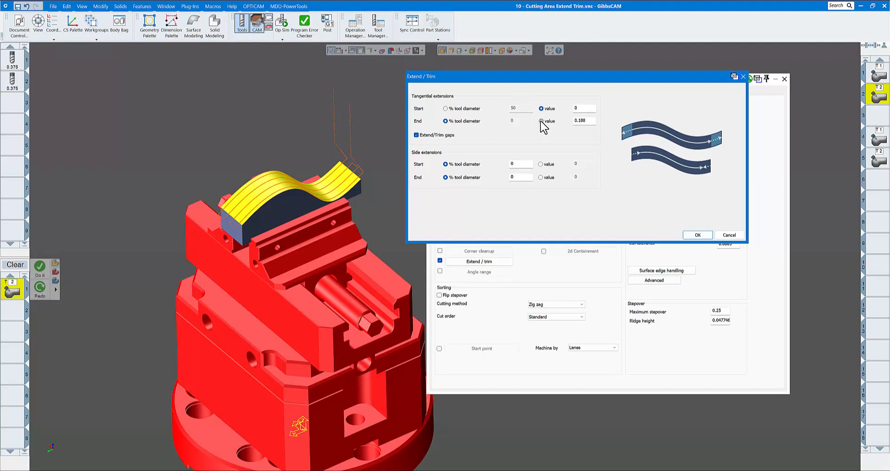
double_click(582, 108)
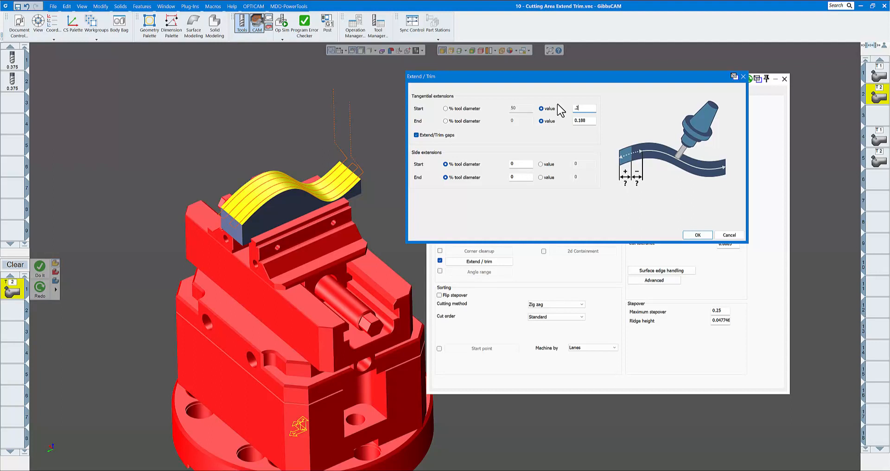
key("Tab")
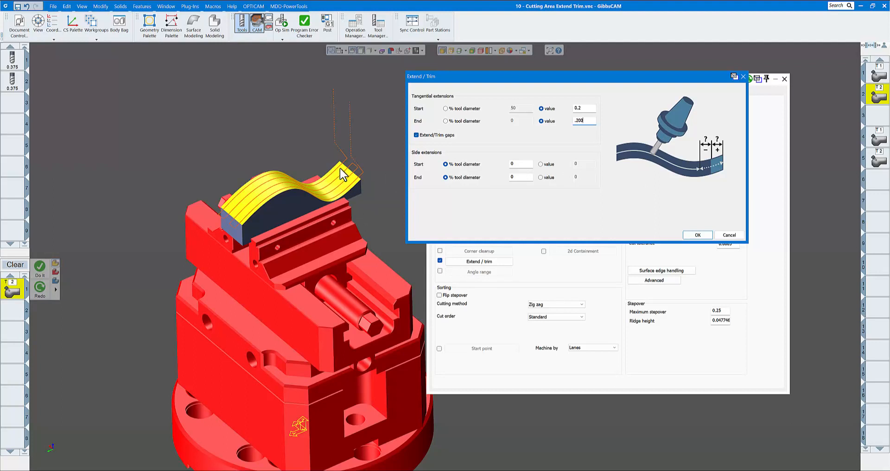
left_click(696, 235)
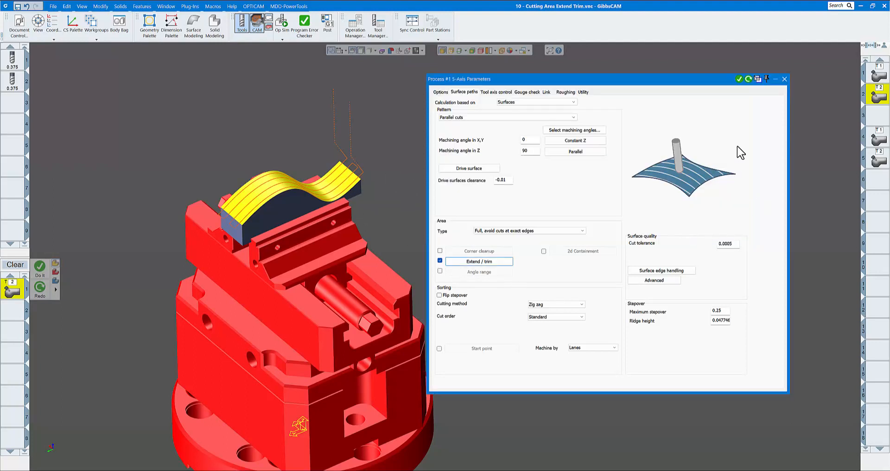
left_click(748, 79)
left_click(784, 79)
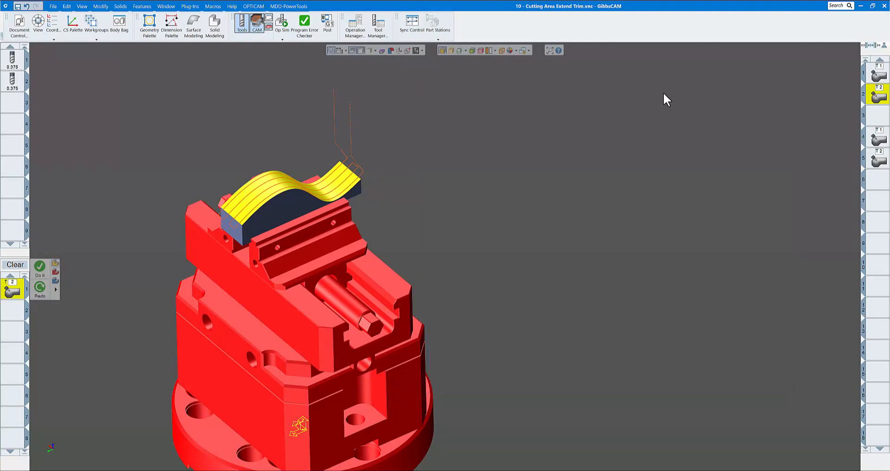
Open Op Sim, skip ahead to operation 2 (T 2), and play its toolpath on the wavy part.
left_click(283, 35)
left_click(284, 36)
left_click(290, 35)
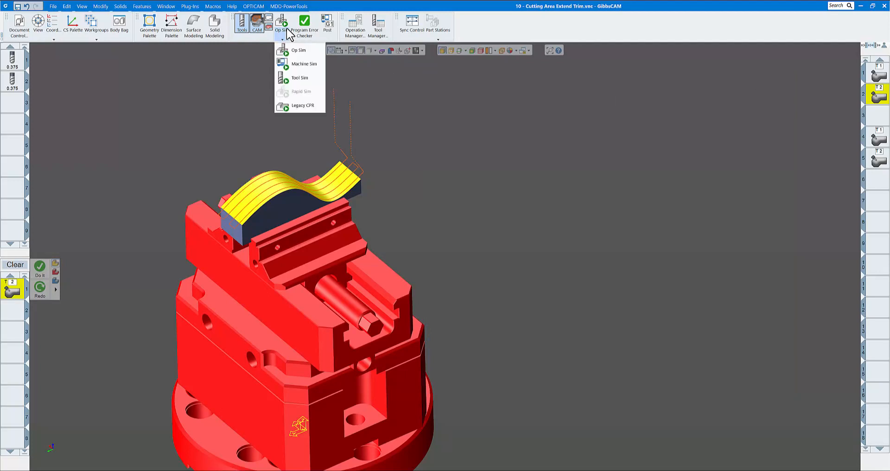
left_click(303, 56)
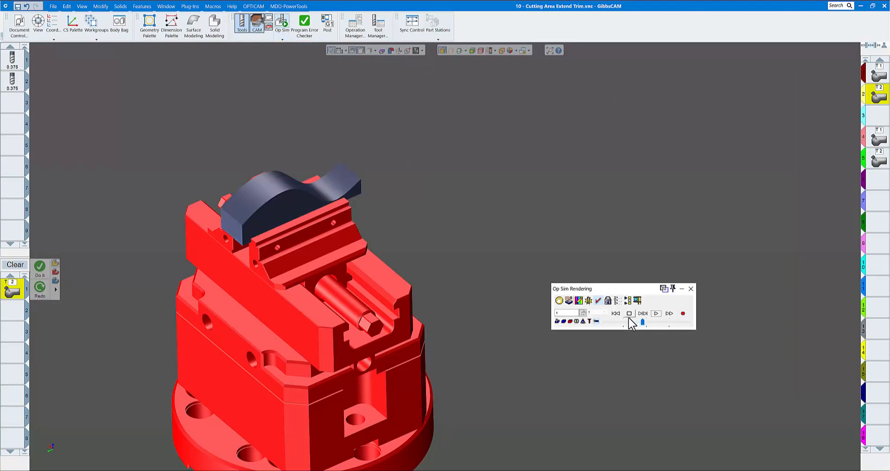
left_click(669, 314)
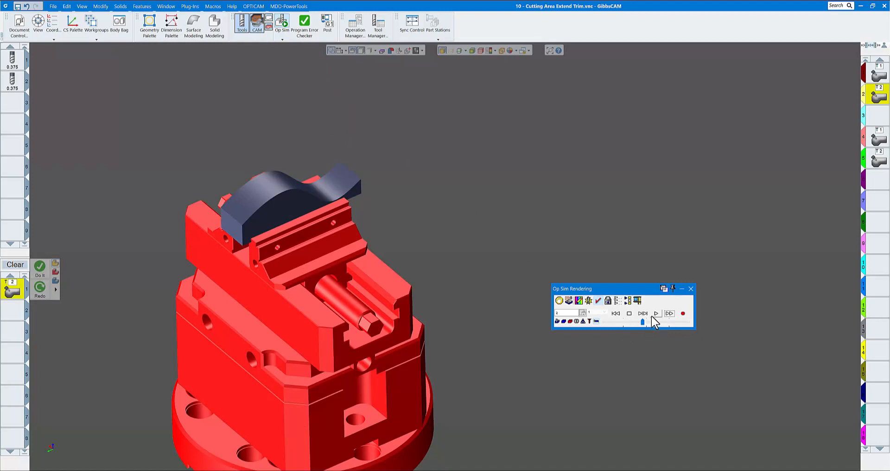
left_click(655, 314)
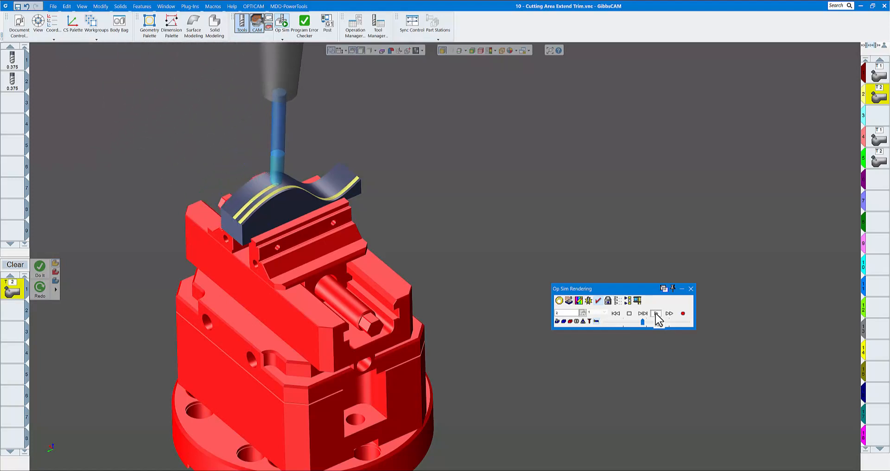
Pause and resume the operation 2 simulation to examine the tool at the part ends, slow playback slightly, and rewind.
left_click(629, 313)
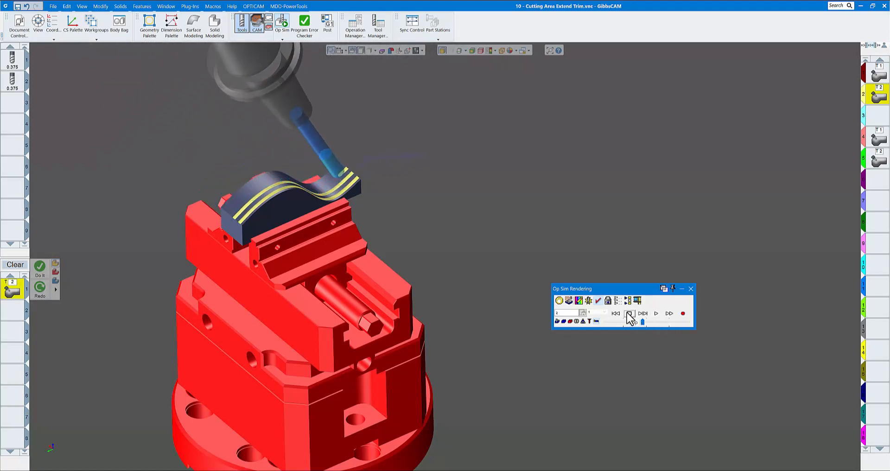
left_click(656, 313)
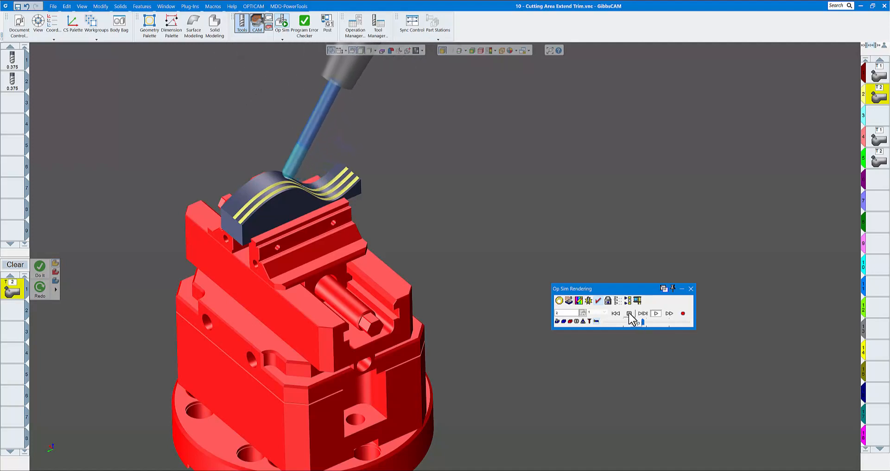
left_click(629, 314)
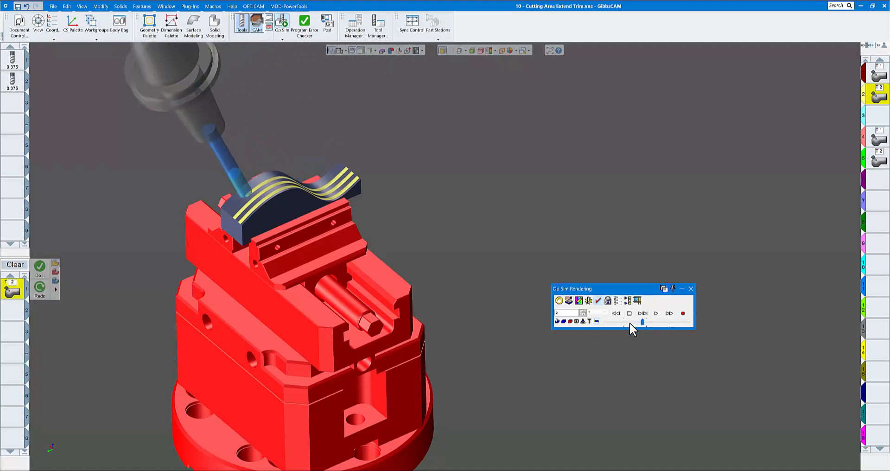
left_click(656, 314)
left_click_drag(643, 321, 635, 321)
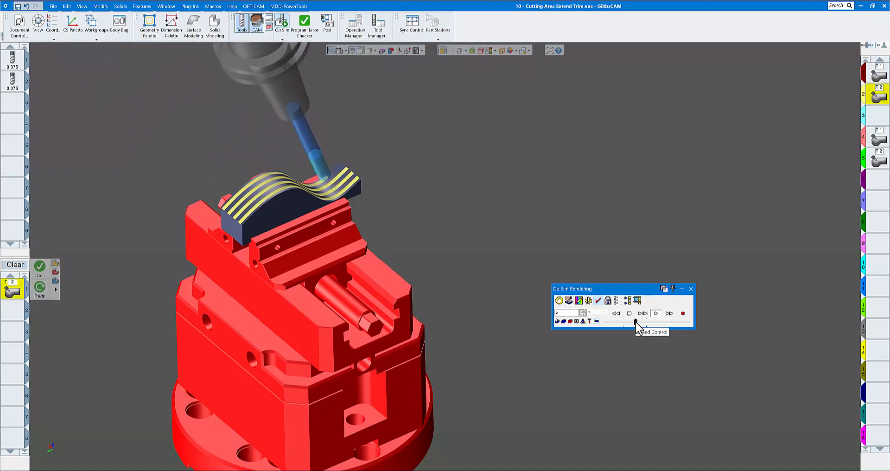
left_click(616, 313)
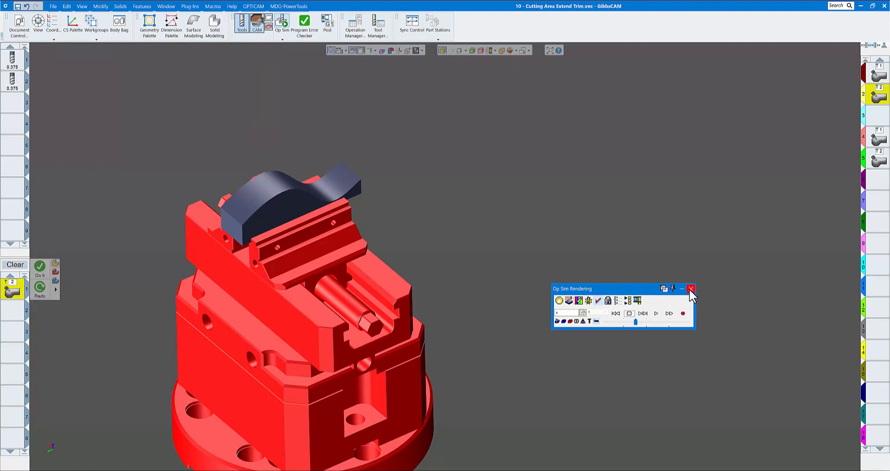
Open the simulation's POV Lock settings, check the point-of-view options, and close them.
left_click(608, 302)
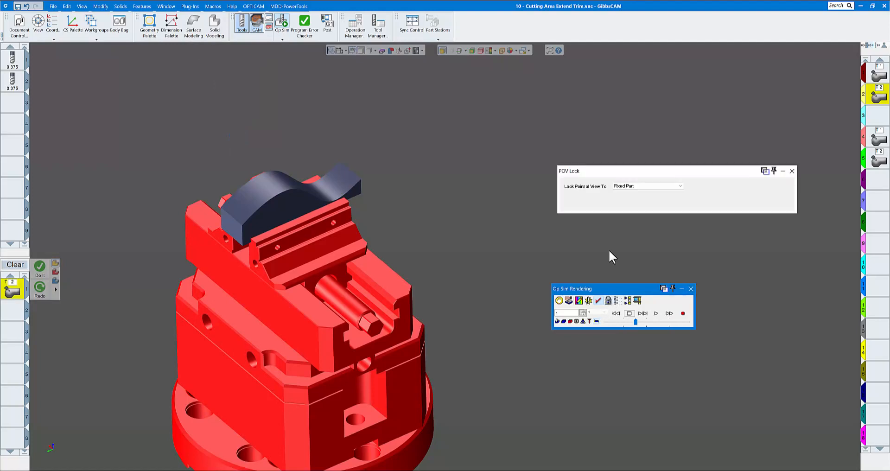
left_click(620, 187)
left_click(621, 215)
left_click(792, 171)
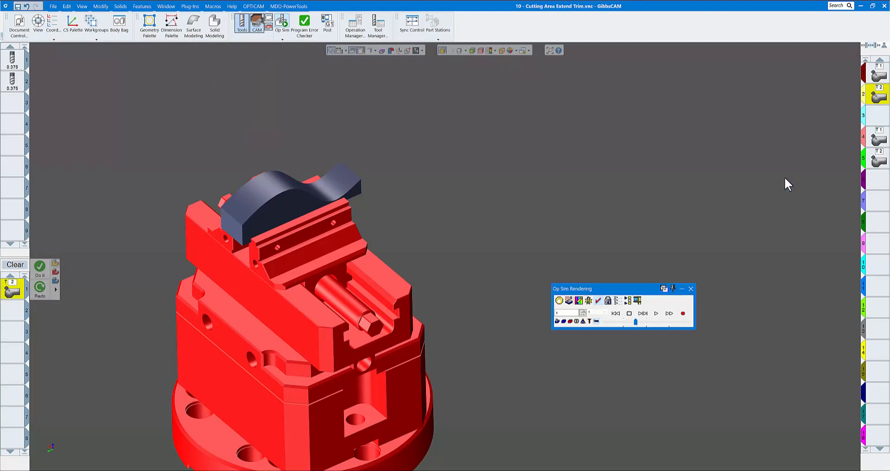
Replay the simulation from the start at the reduced speed and close Op Sim.
left_click(616, 313)
left_click(656, 314)
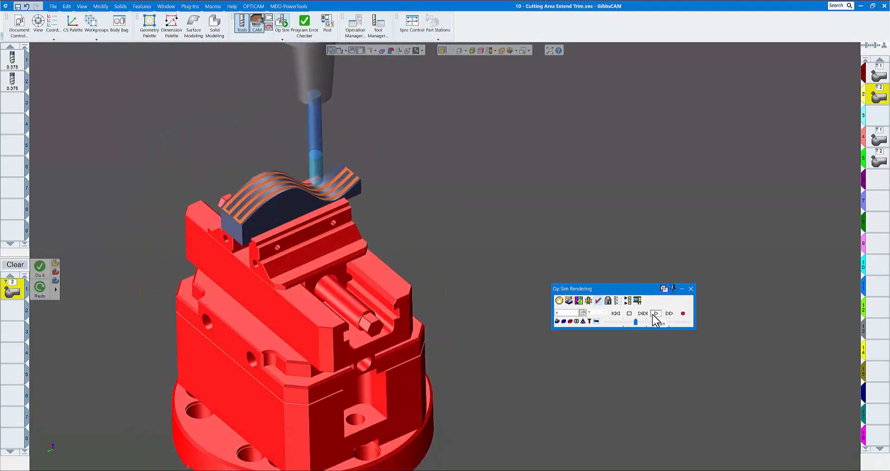
left_click(691, 289)
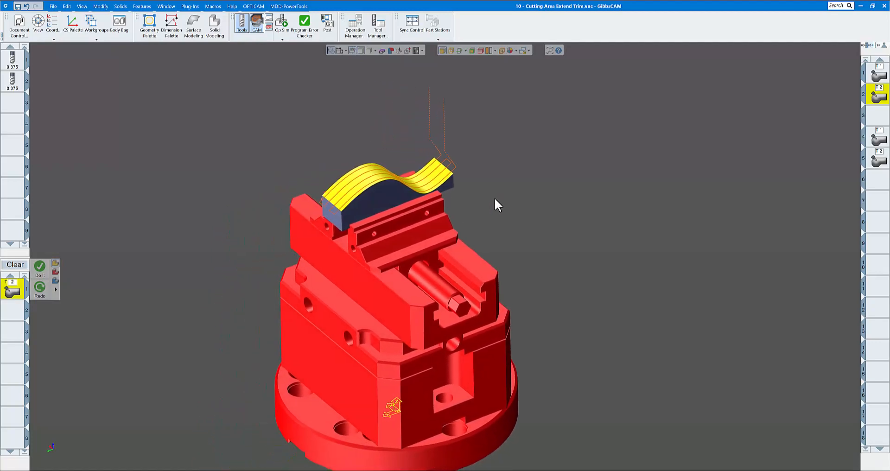
Review the surface path and tool axis control parameters of operation 4 (T 1) and close them without changes.
left_click(592, 172)
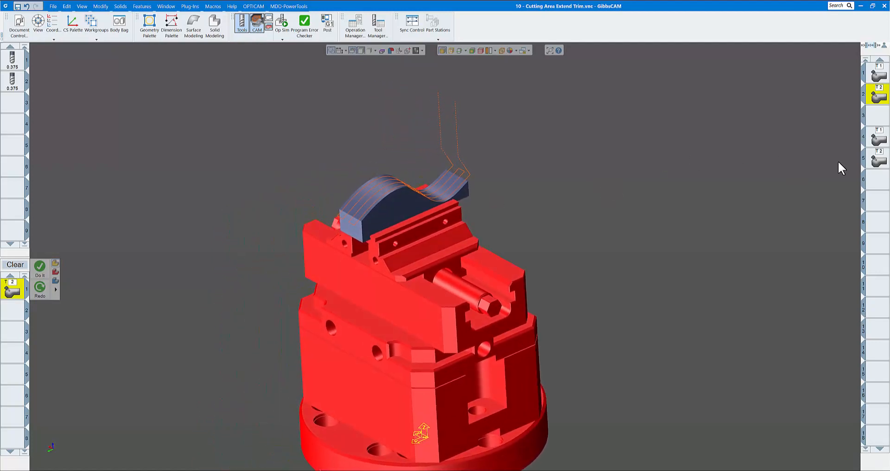
left_click(879, 140)
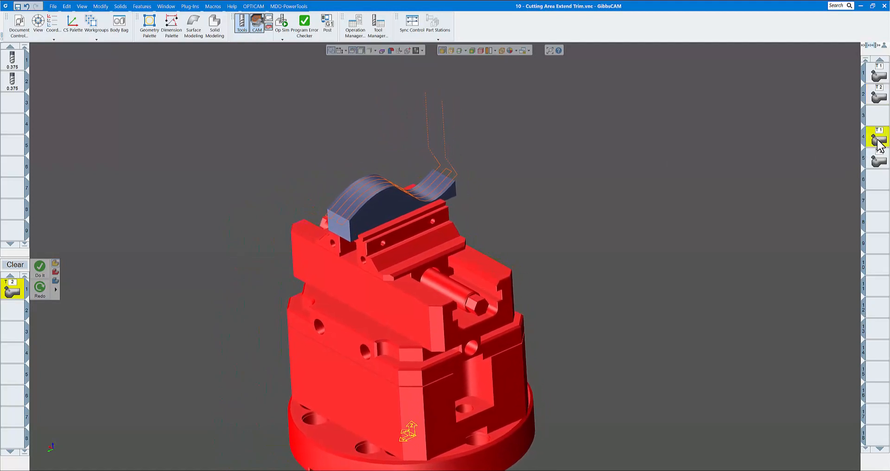
double_click(878, 139)
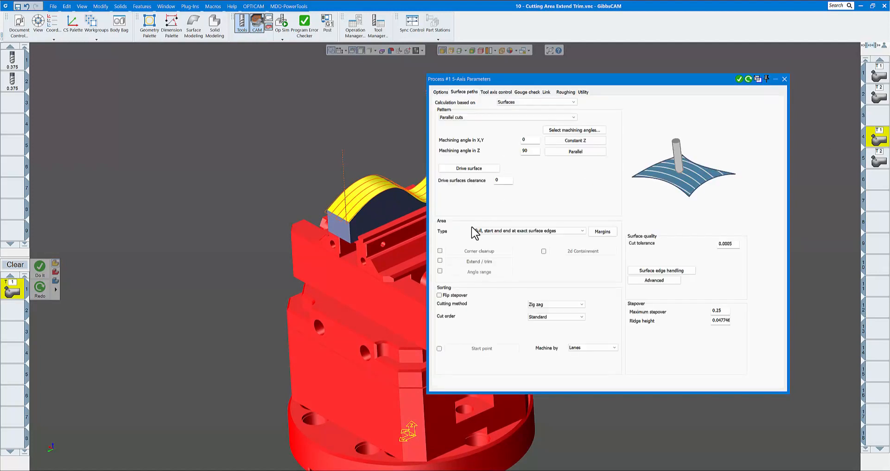
left_click(499, 93)
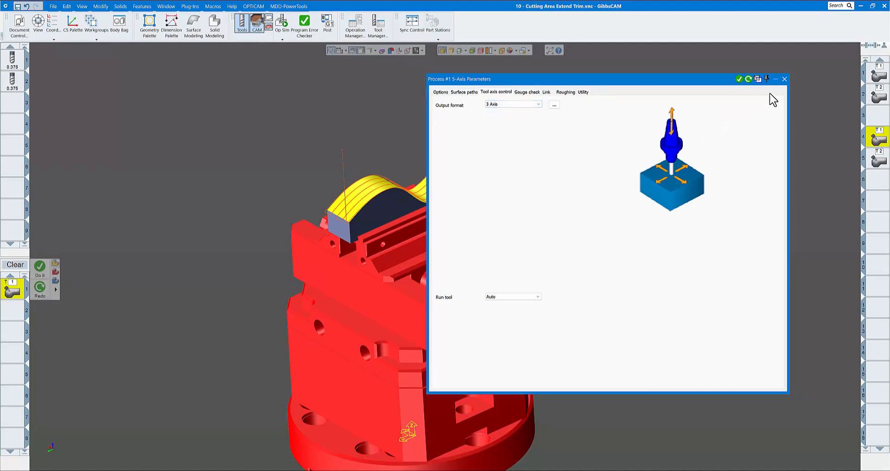
left_click(785, 79)
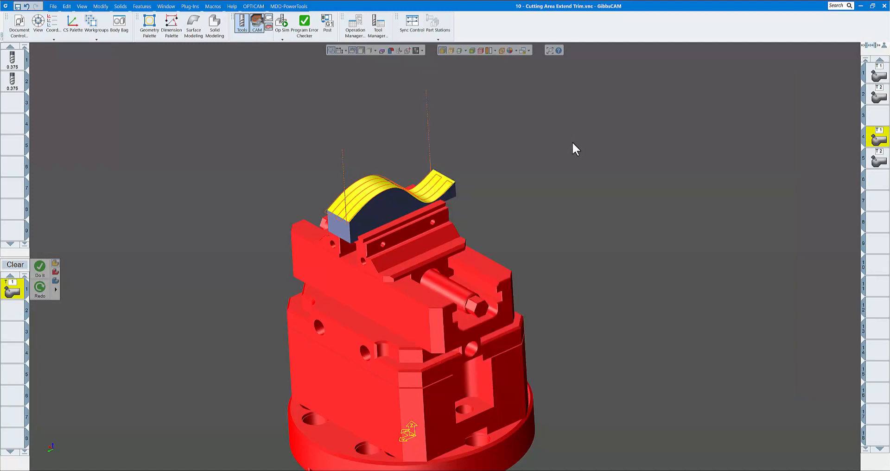
Examine the operation 4 toolpath at both ends of the wavy surface.
middle_click_drag(562, 143, 546, 97)
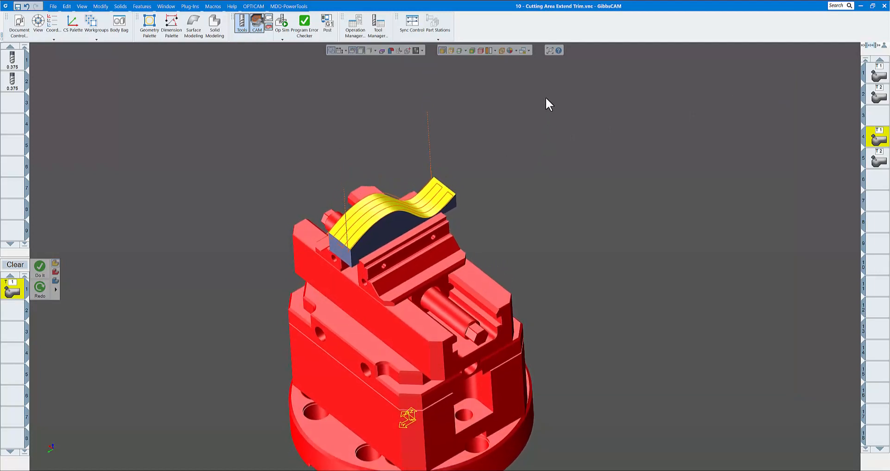
scroll(545, 97, "down", 2)
scroll(546, 98, "up", 1)
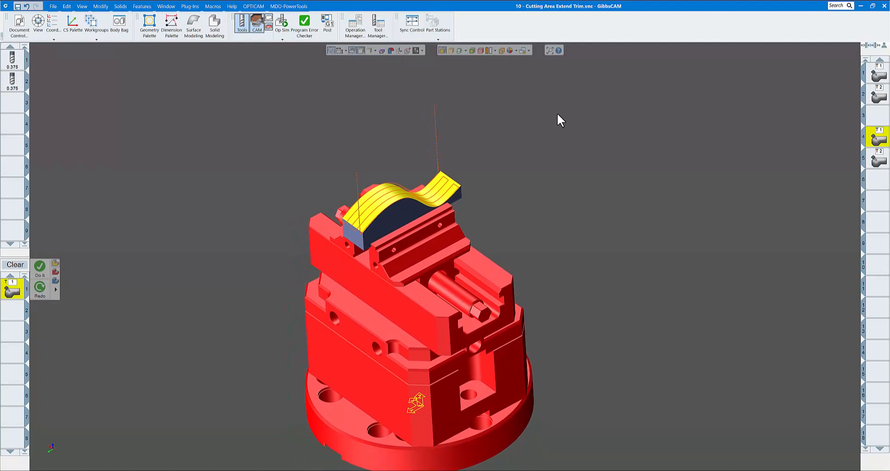
middle_click_drag(557, 112, 417, 164)
scroll(417, 192, "up", 3)
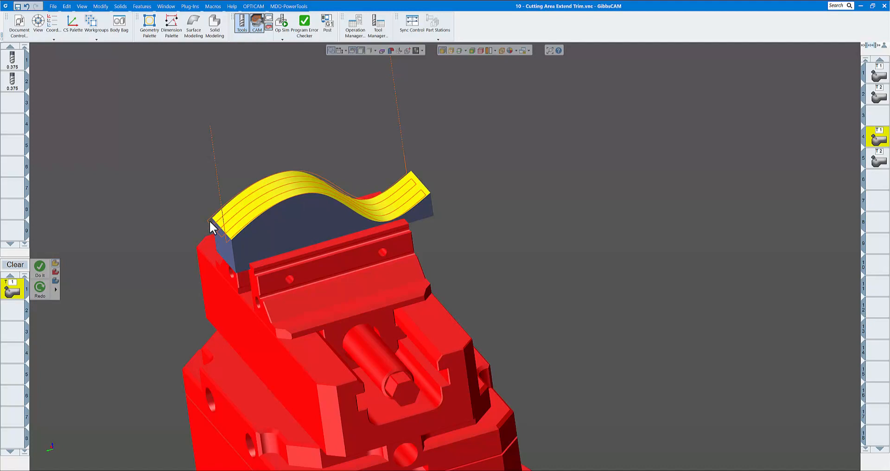
middle_click_drag(210, 220, 213, 222)
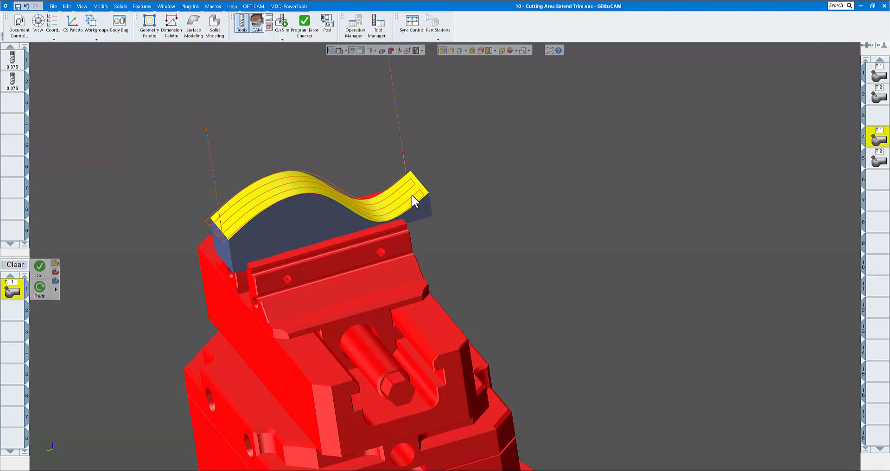
scroll(492, 195, "down", 4)
middle_click_drag(496, 195, 486, 213)
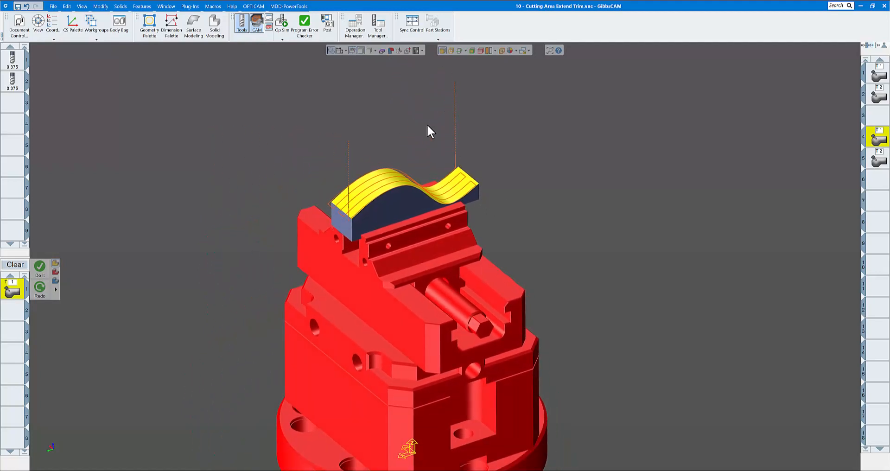
Simulate operation 4 (T 1) in Op Sim, lower the playback speed slightly during the run, and close the simulation.
left_click(281, 23)
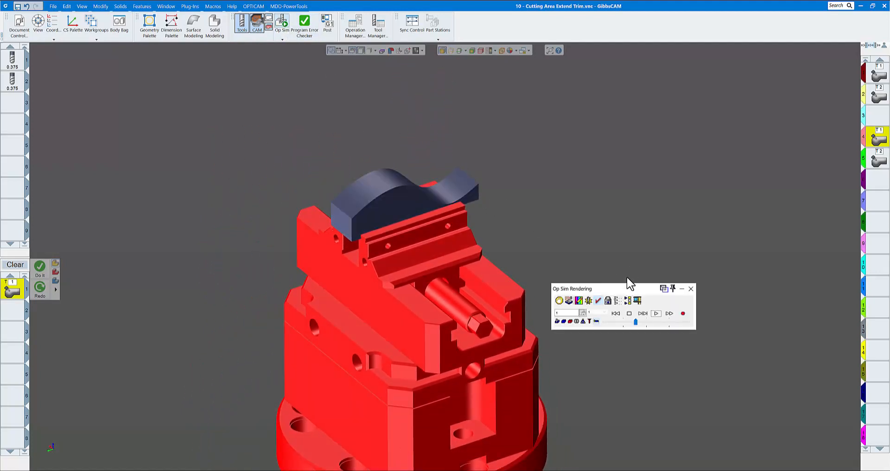
left_click(669, 313)
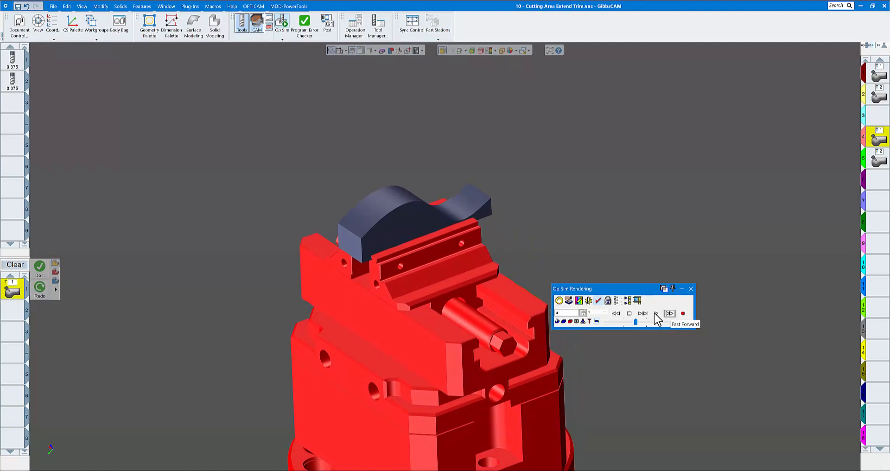
left_click(657, 314)
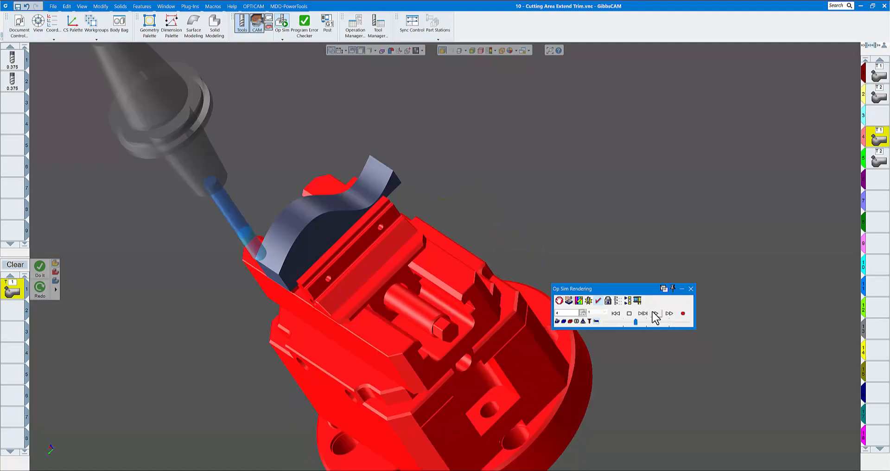
left_click(658, 314)
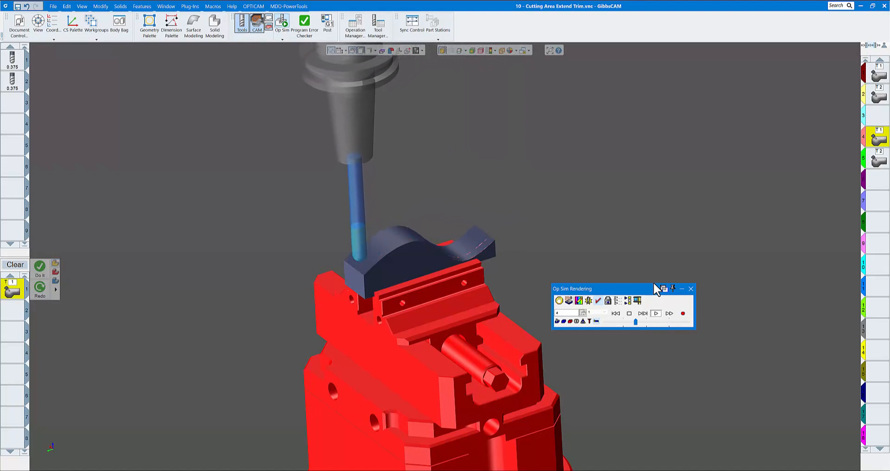
left_click(628, 322)
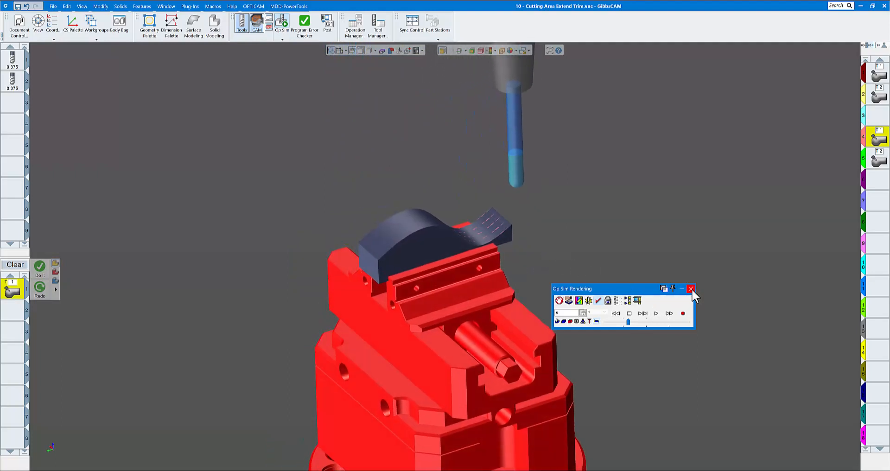
left_click(691, 288)
Review the surface path parameters and Extend / Trim tangential extensions of operation 5 (T 2), and close them without changes.
scroll(605, 243, "up", 4)
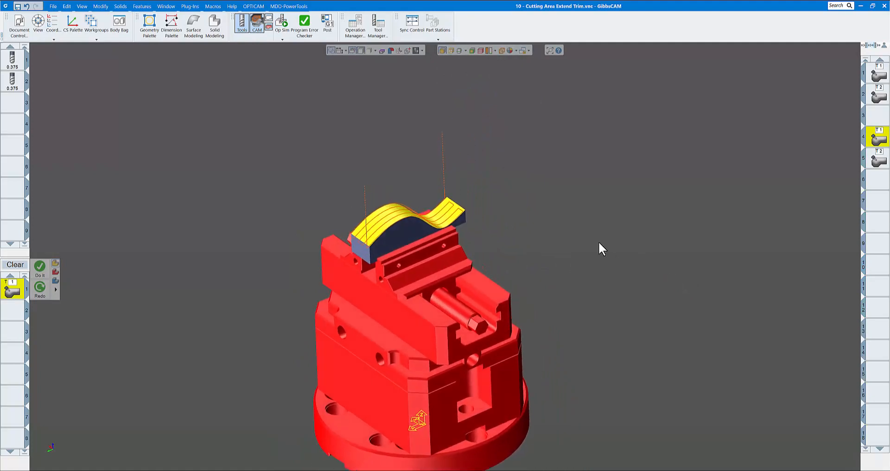
middle_click_drag(454, 208, 495, 206)
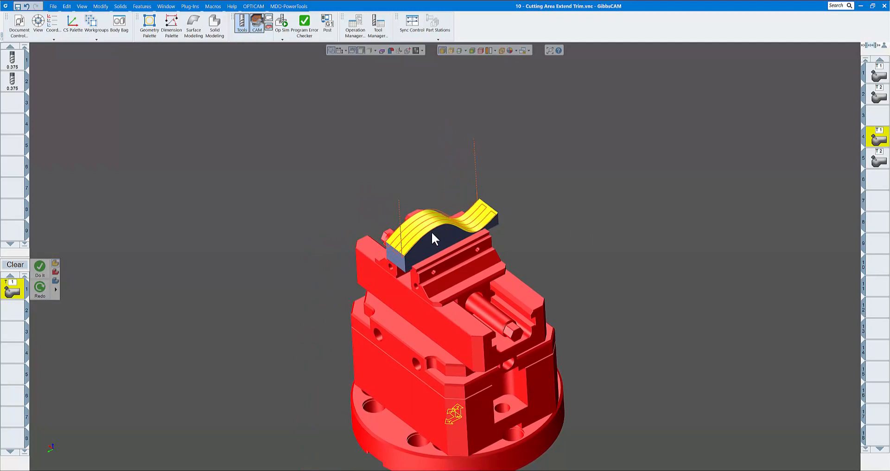
middle_click_drag(391, 247, 402, 252)
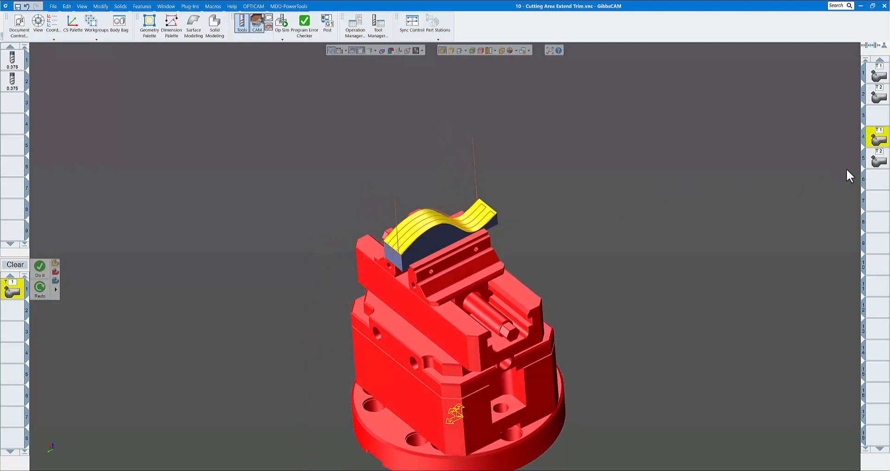
double_click(876, 162)
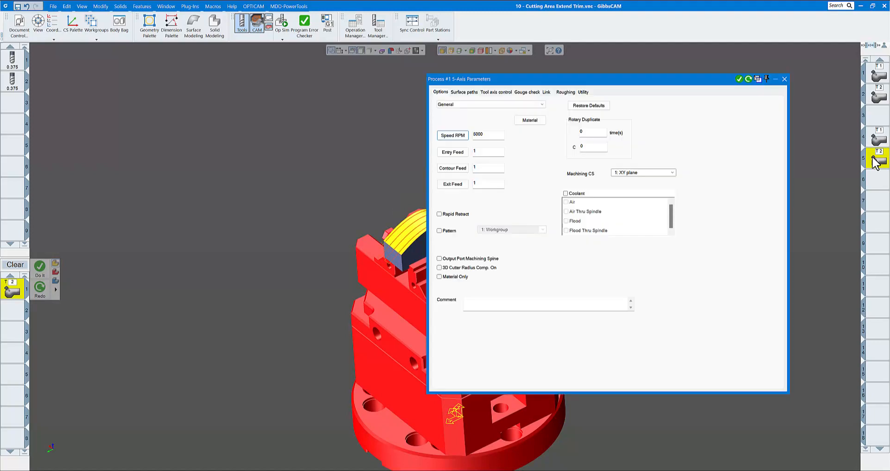
left_click_drag(600, 84, 573, 107)
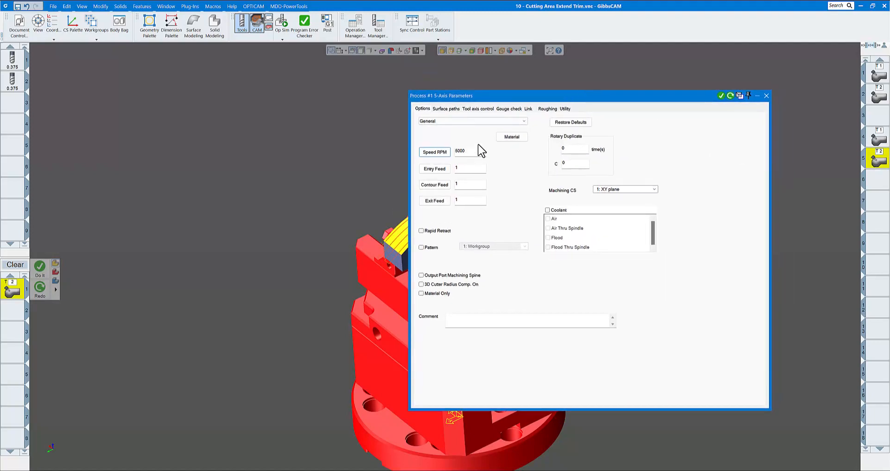
left_click(477, 108)
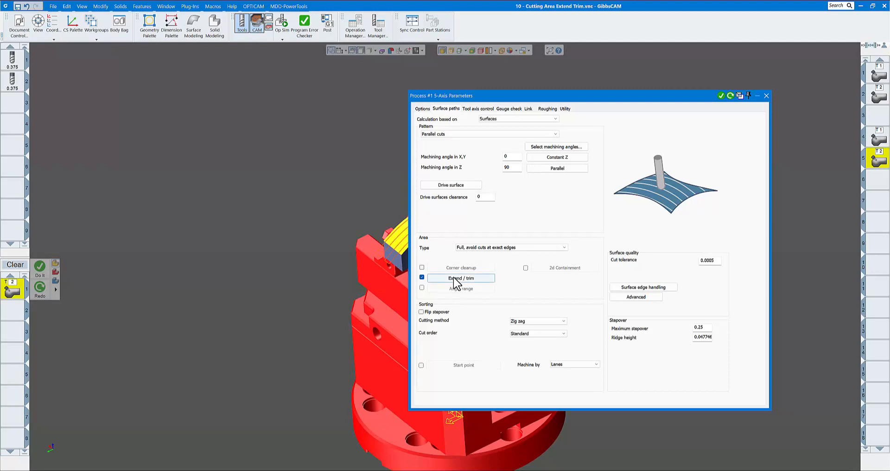
left_click(465, 279)
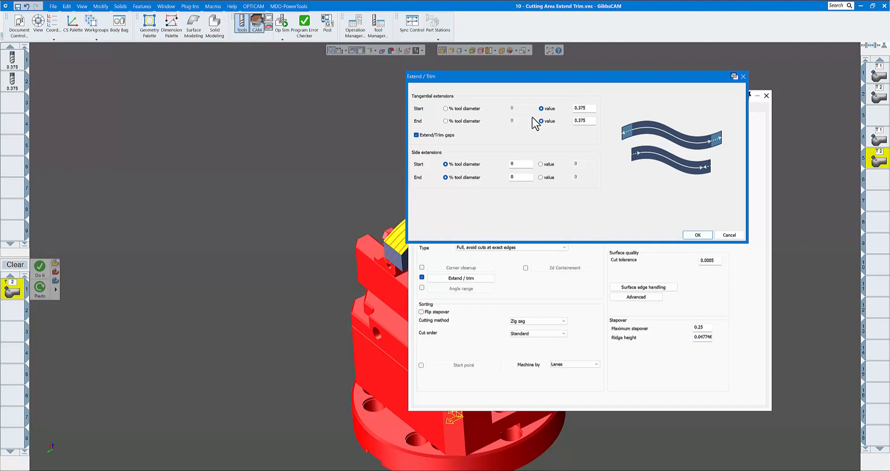
left_click(698, 235)
left_click(766, 95)
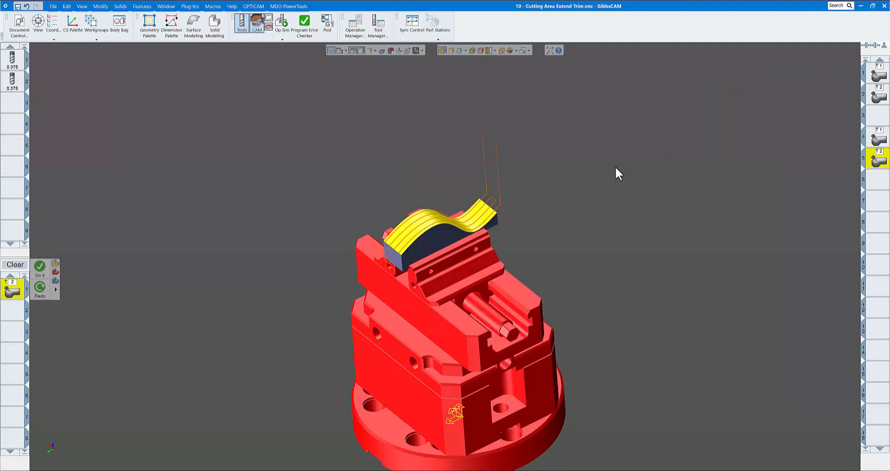
Deactivate operations 1, 2 and 4 so only operation 5 (T 2) is left for simulation.
middle_click_drag(544, 187, 290, 225)
scroll(465, 179, "up", 4)
scroll(290, 228, "down", 5)
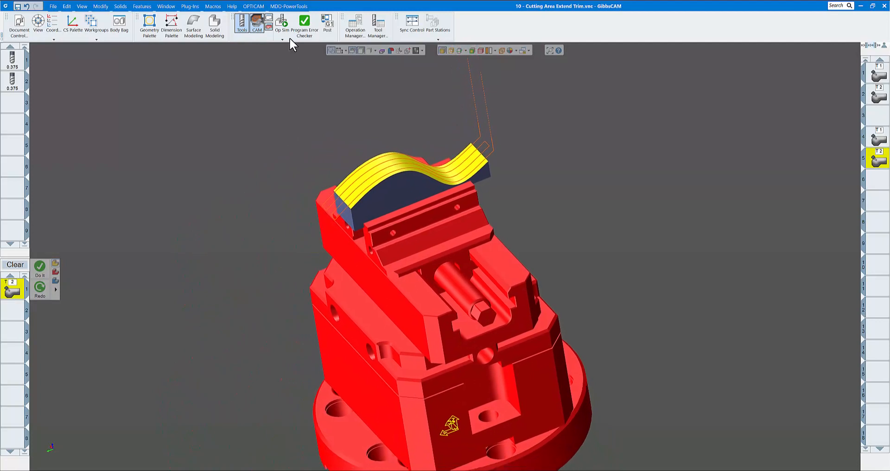
left_click(283, 22)
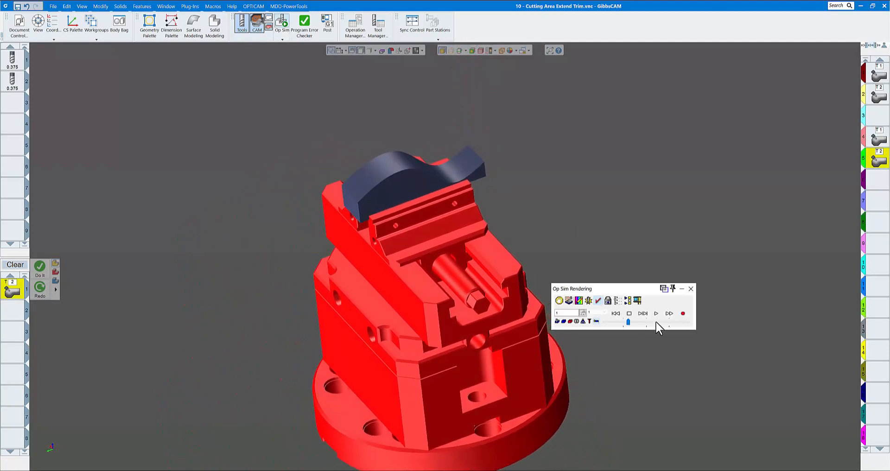
left_click(691, 289)
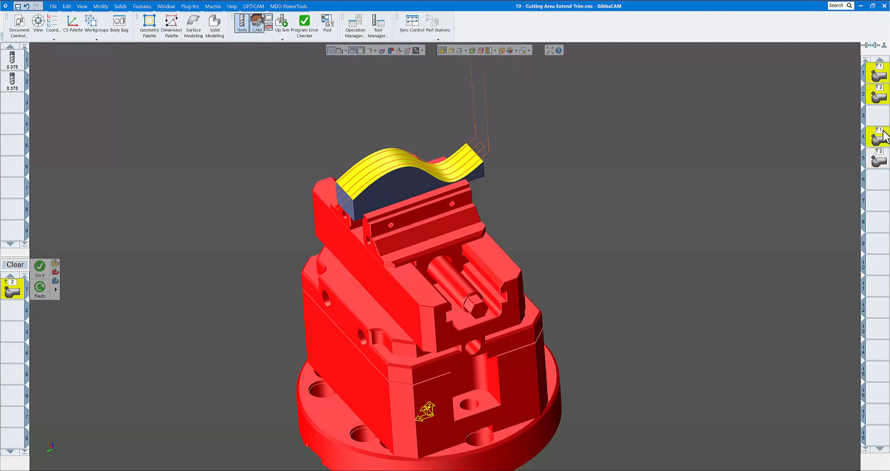
right_click(884, 136)
left_click(846, 263)
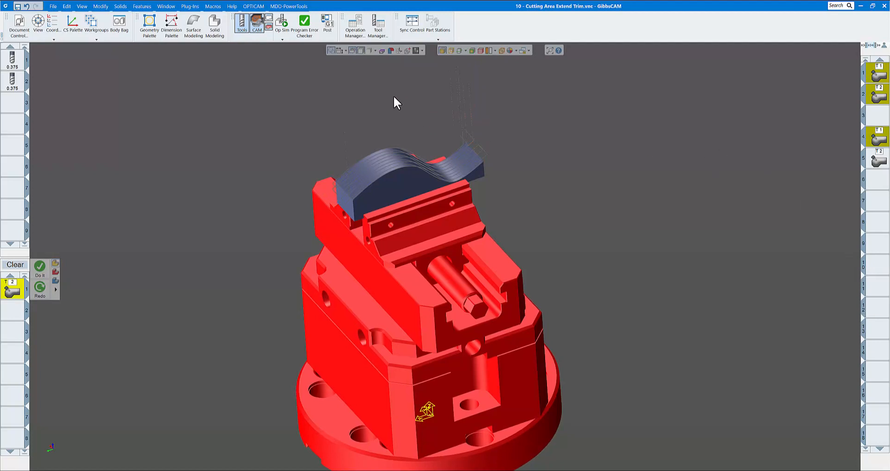
Simulate operation 5 (T 2) in Op Sim, watch the cut over the wavy surface, and close the simulation.
key("ctrl+i")
left_click(284, 24)
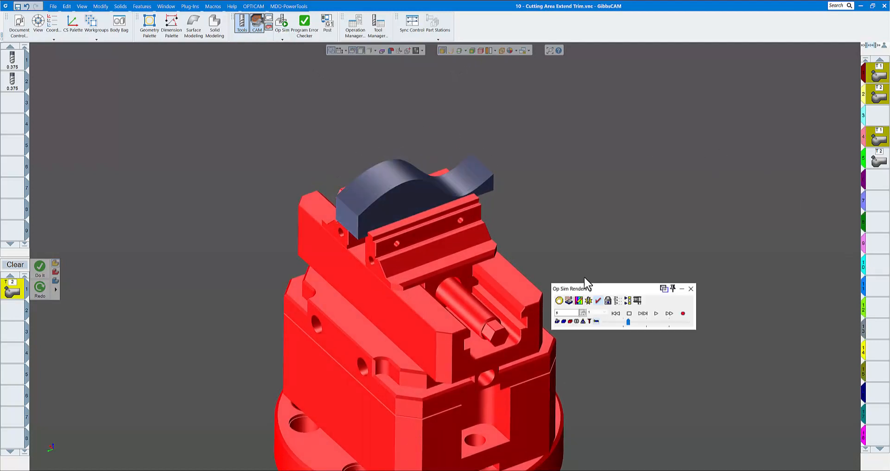
left_click(657, 314)
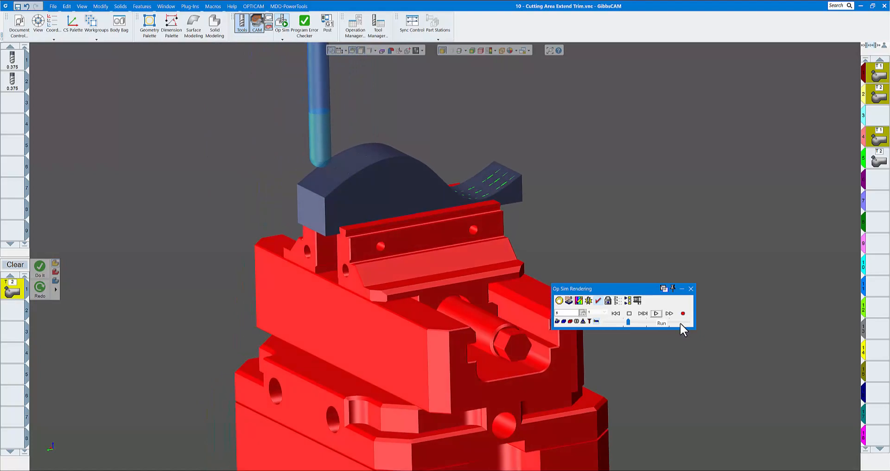
left_click(690, 289)
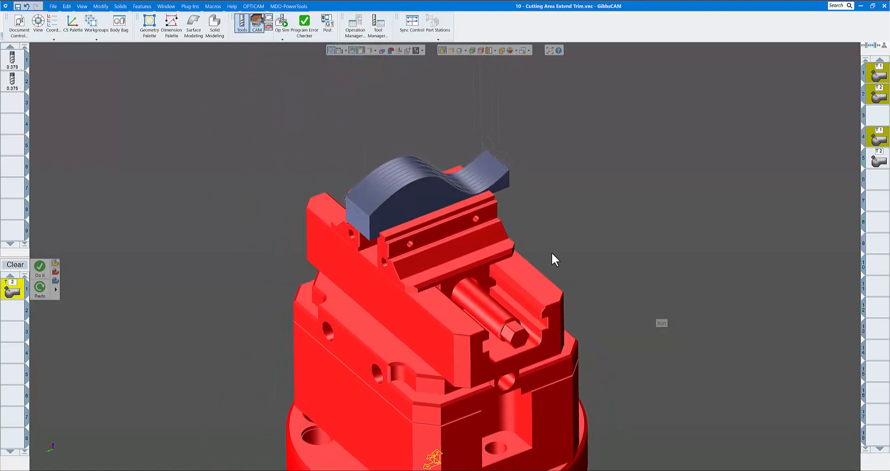
Switch to Machine Sim, run operation 5 (T 2) at a slightly higher playback speed, and close the simulation.
left_click(283, 39)
left_click(299, 64)
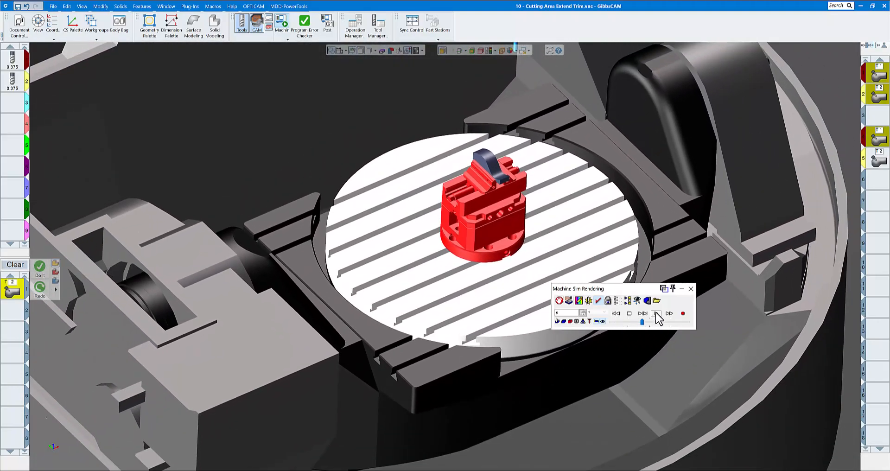
left_click(656, 314)
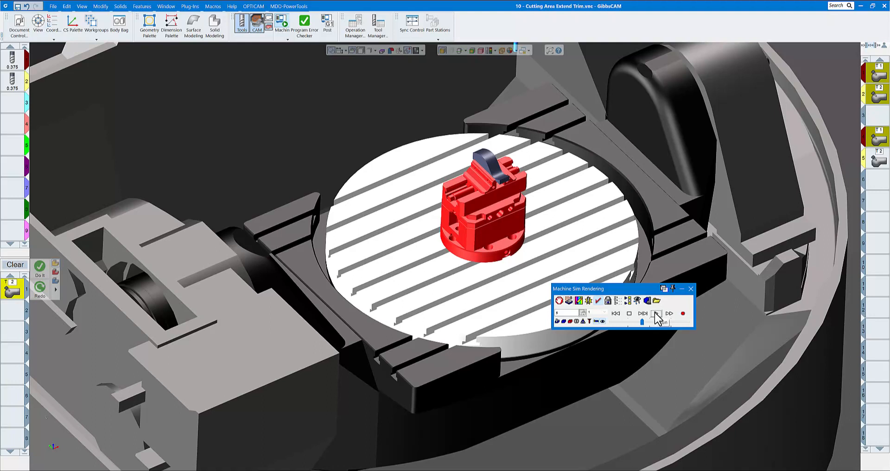
left_click(656, 314)
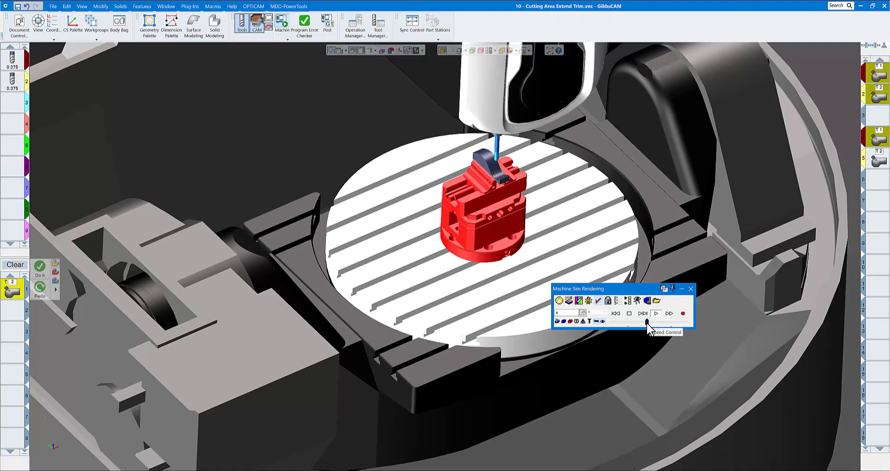
left_click(691, 289)
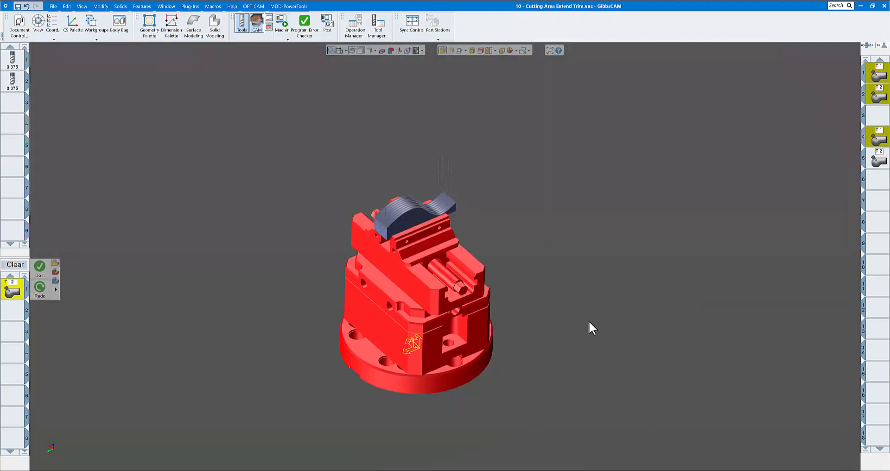
Reactivate operations 1, 2 and 4, and deactivate operations 4, 5 and 1 so only operation 2 (T 2) is active.
right_click(878, 76)
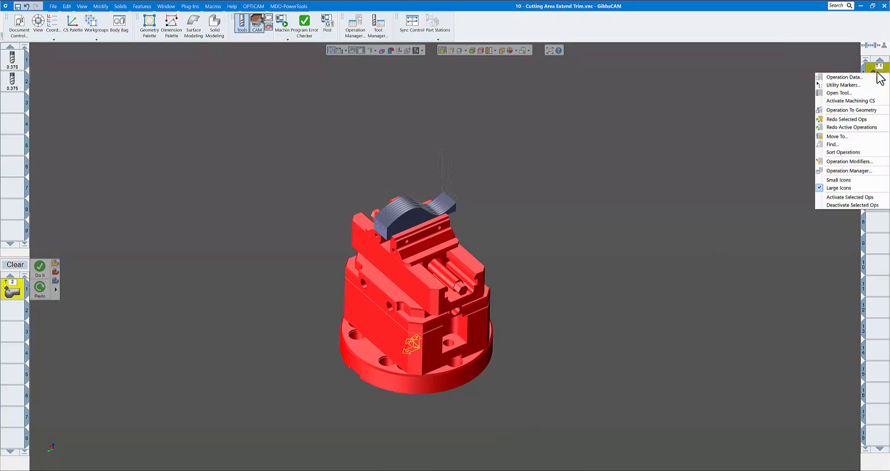
left_click(847, 197)
right_click(880, 168)
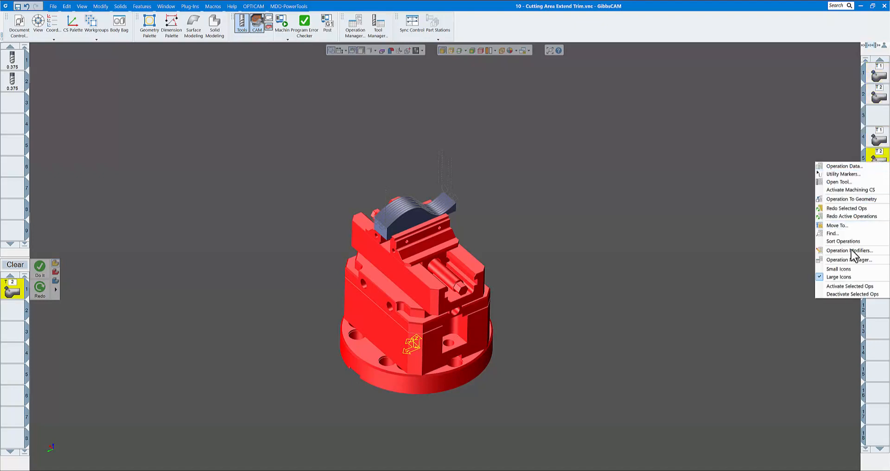
left_click(878, 144)
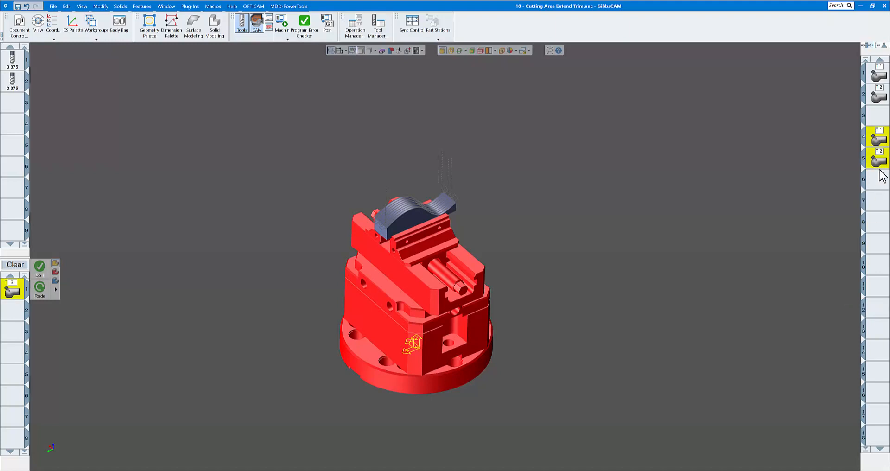
right_click(879, 156)
left_click(852, 287)
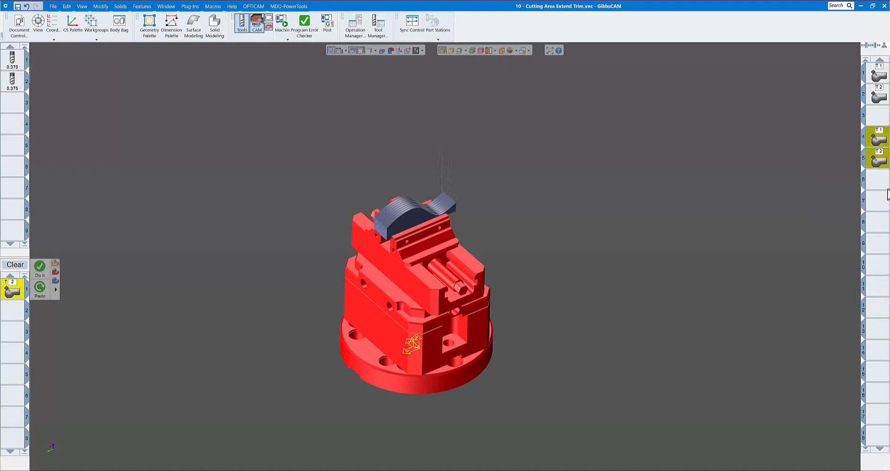
right_click(876, 79)
left_click(844, 200)
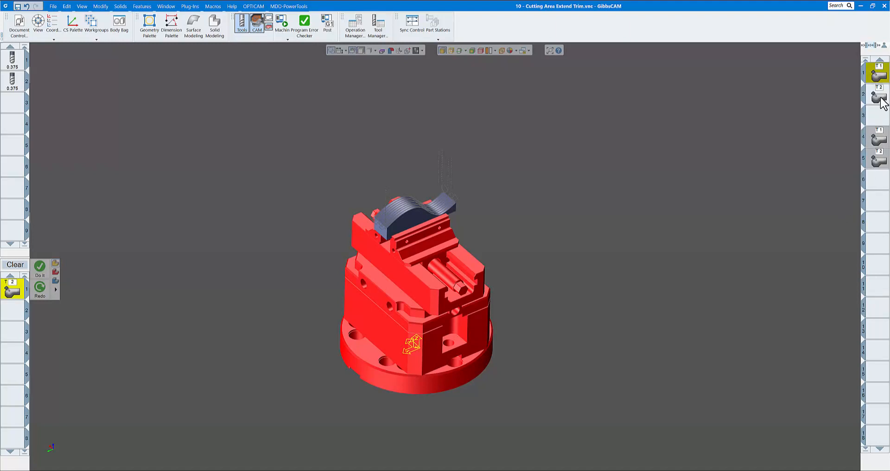
Simulate operation 2 (T 2) in Machine Sim from the start and examine the tilting table and part.
left_click(287, 30)
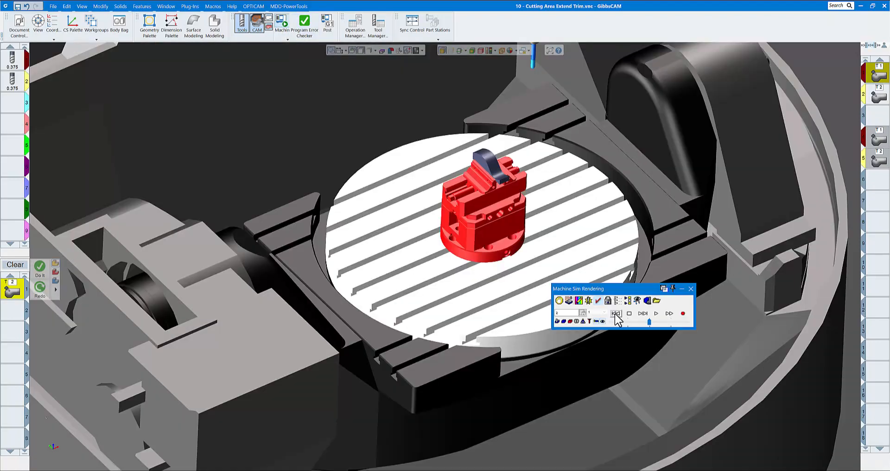
left_click(656, 314)
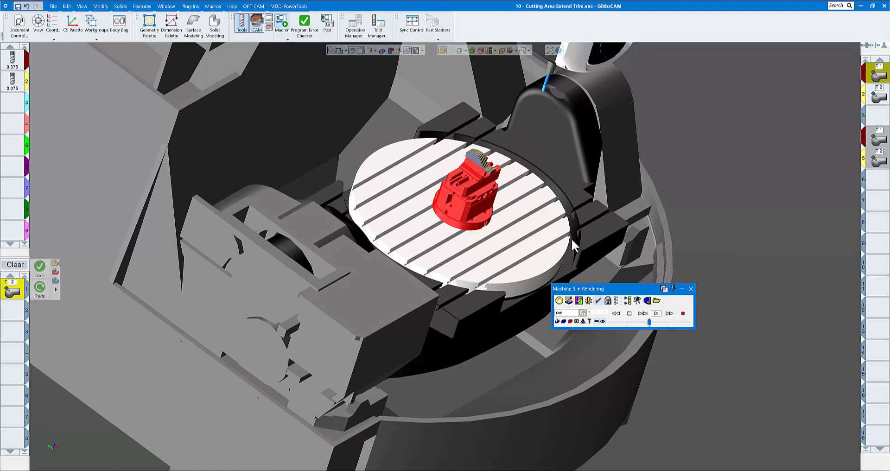
middle_click_drag(607, 268, 538, 217)
scroll(538, 217, "down", 6)
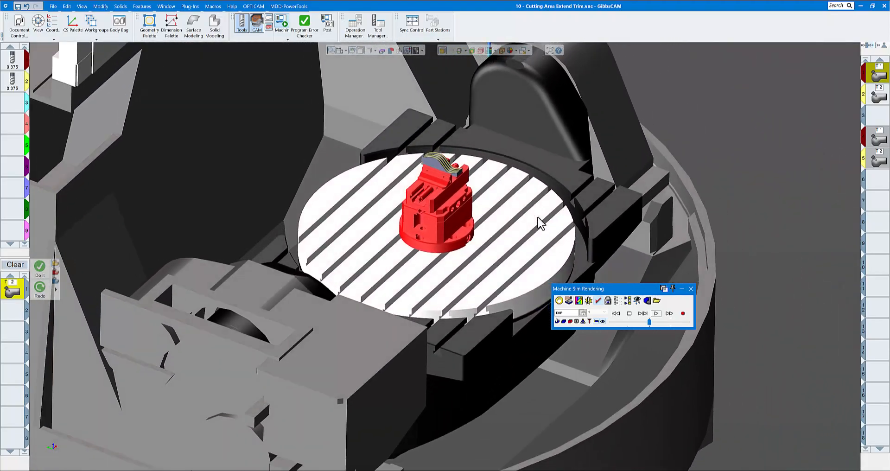